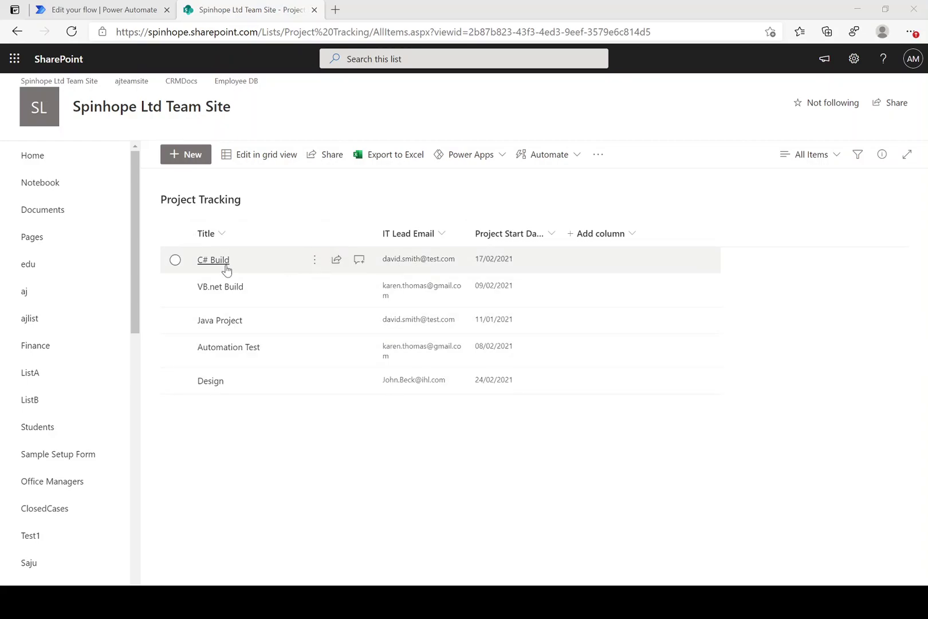
Switch to Power Automate and create an instant cloud flow with the "Manually trigger a flow" trigger
{"action": "left_click", "coordinate": [124, 13]}
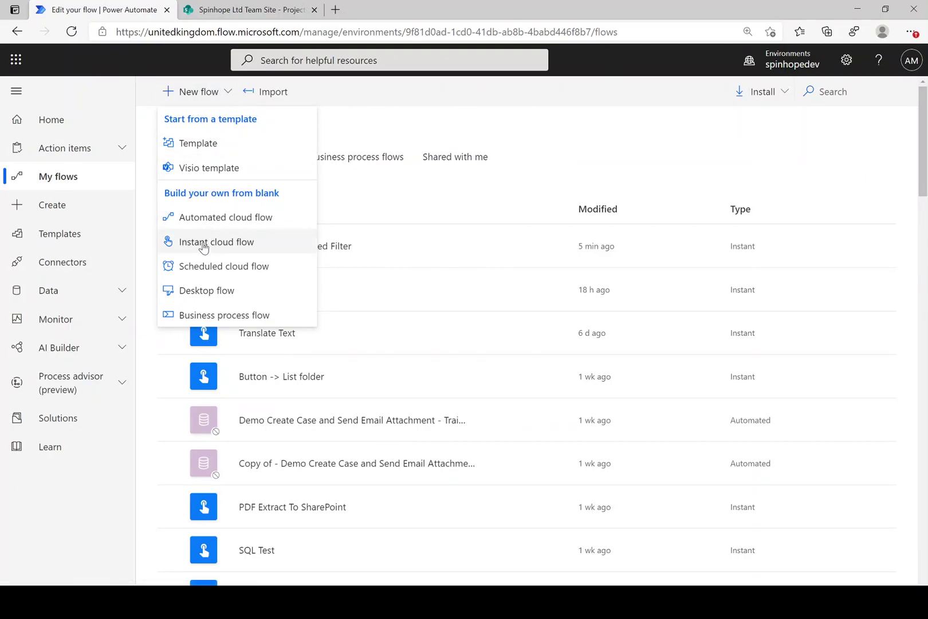
{"action": "left_click", "coordinate": [214, 242]}
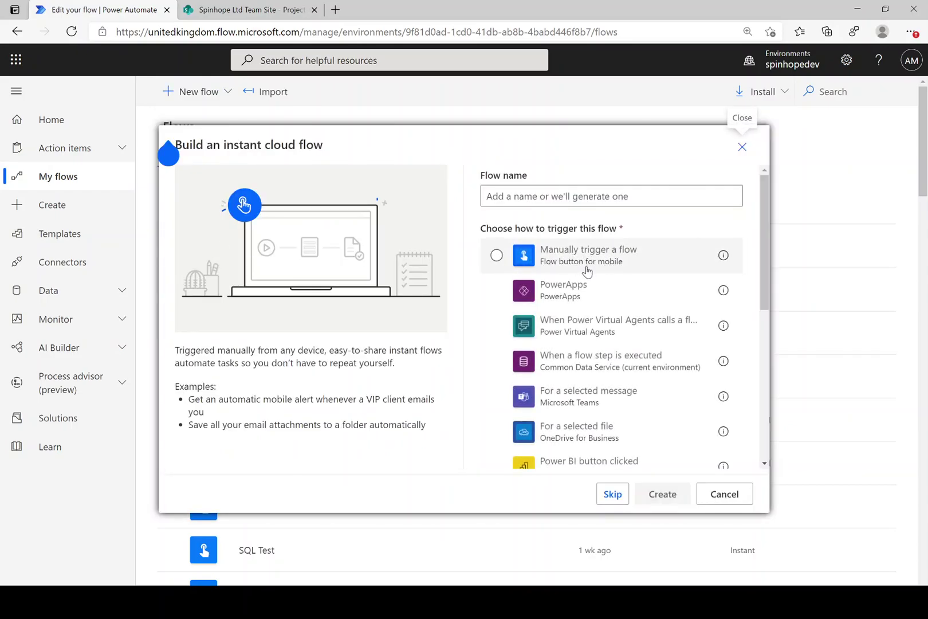
{"action": "left_click", "coordinate": [578, 273]}
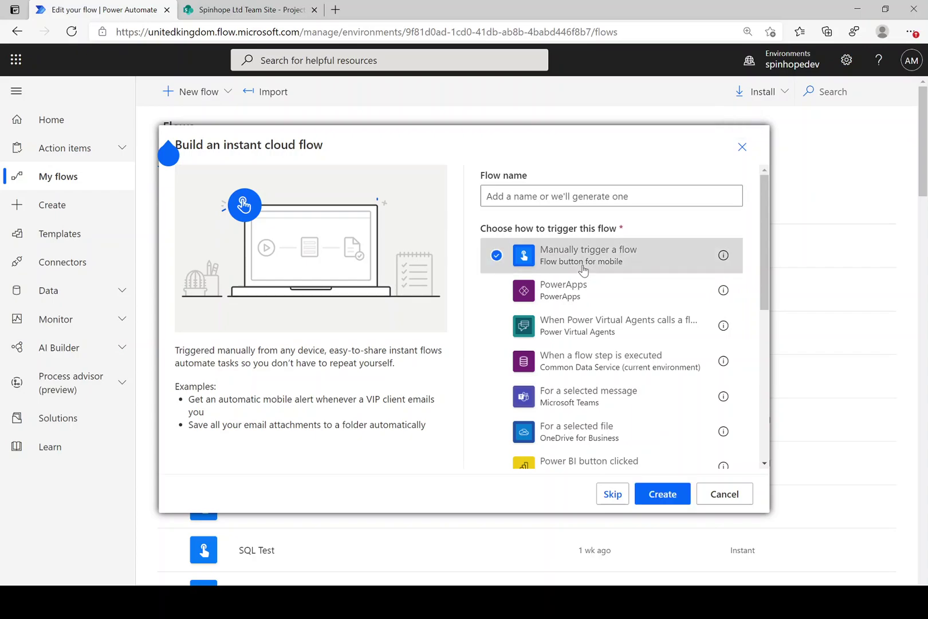
{"action": "left_click", "coordinate": [662, 494]}
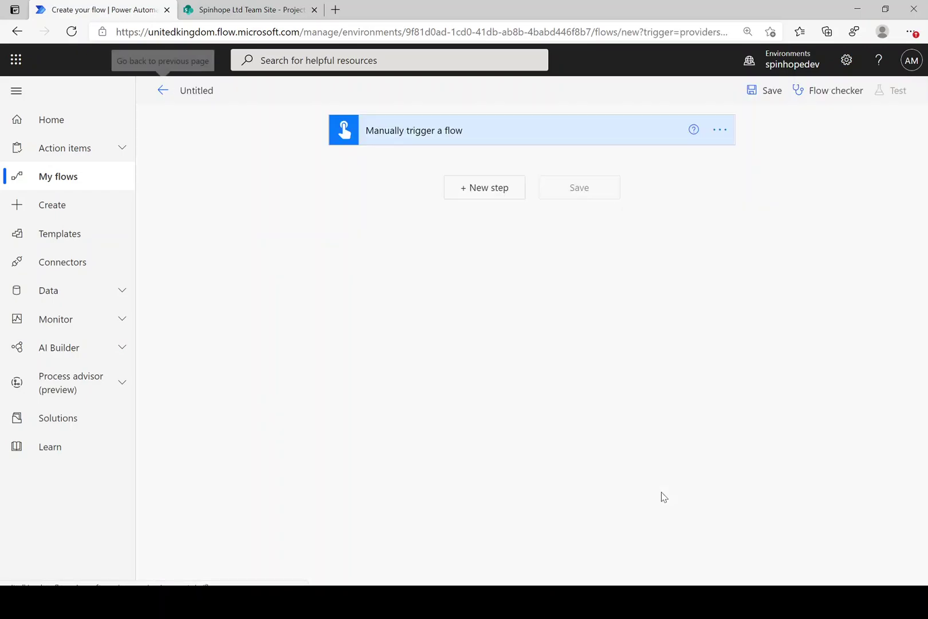
Name the untitled flow "SharePoint Advanced Filter Demo"
{"action": "left_click", "coordinate": [198, 91]}
{"action": "key", "text": "ctrl+a"}
{"action": "type", "text": "When"}
{"action": "key", "text": "BackSpace"}
{"action": "key", "text": "BackSpace"}
{"action": "key", "text": "BackSpace"}
{"action": "key", "text": "BackSpace"}
{"action": "type", "text": "SharePoint Advanced Filter Demo"}
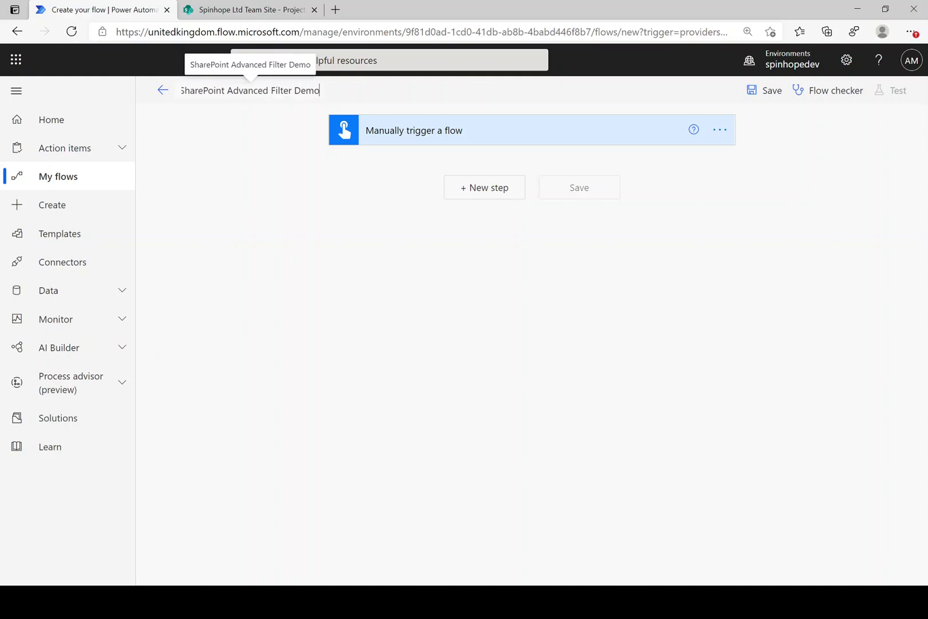
Add a SharePoint "Get items" action after the manual trigger
{"action": "left_click", "coordinate": [490, 190]}
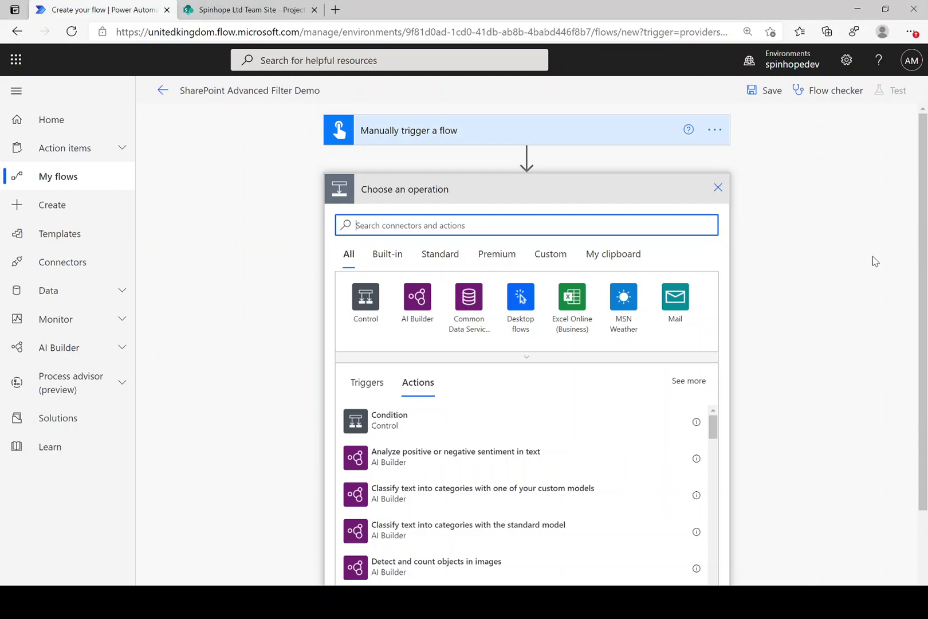
{"action": "type", "text": "Share"}
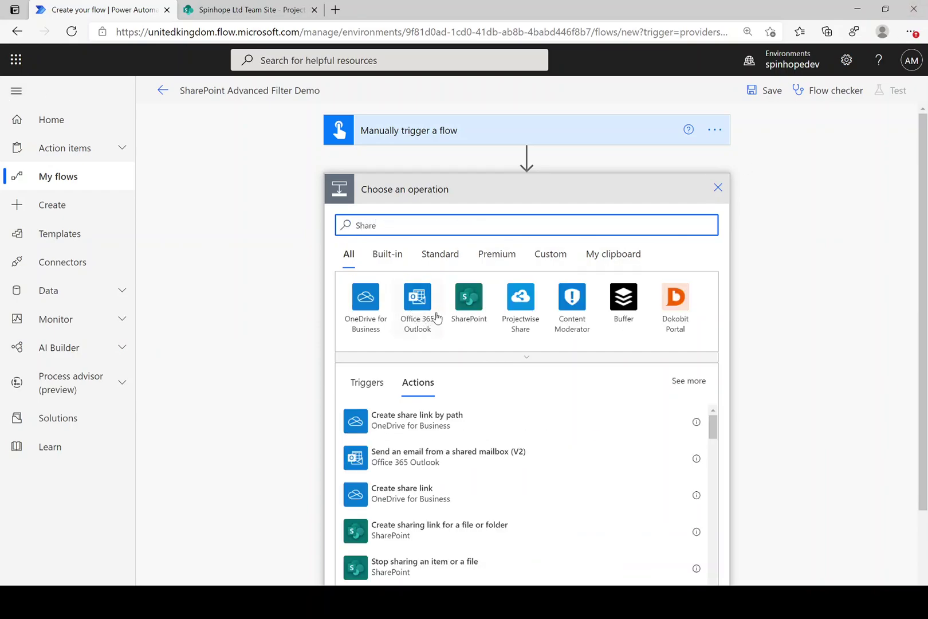
{"action": "left_click", "coordinate": [477, 310]}
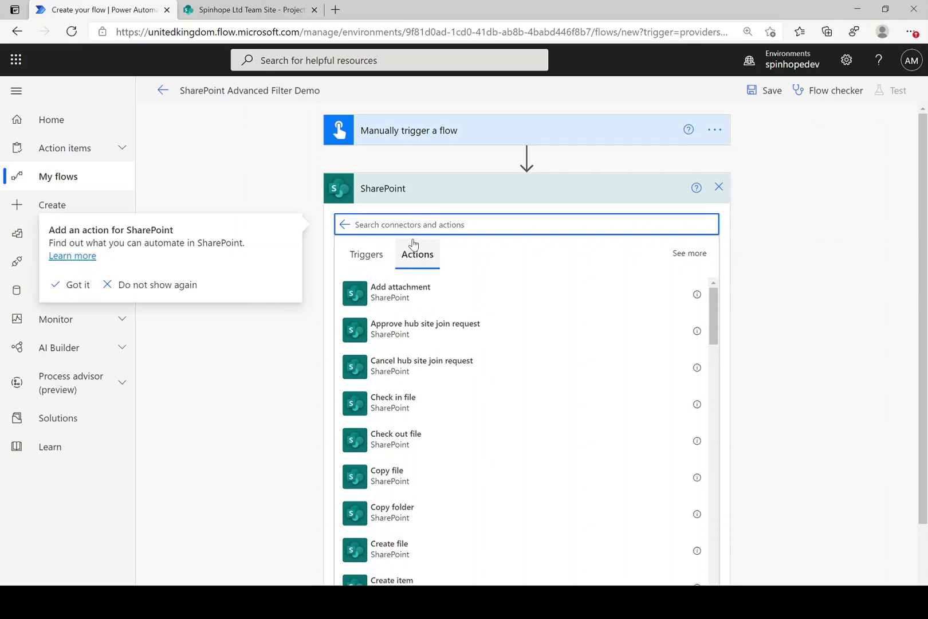
{"action": "type", "text": "get"}
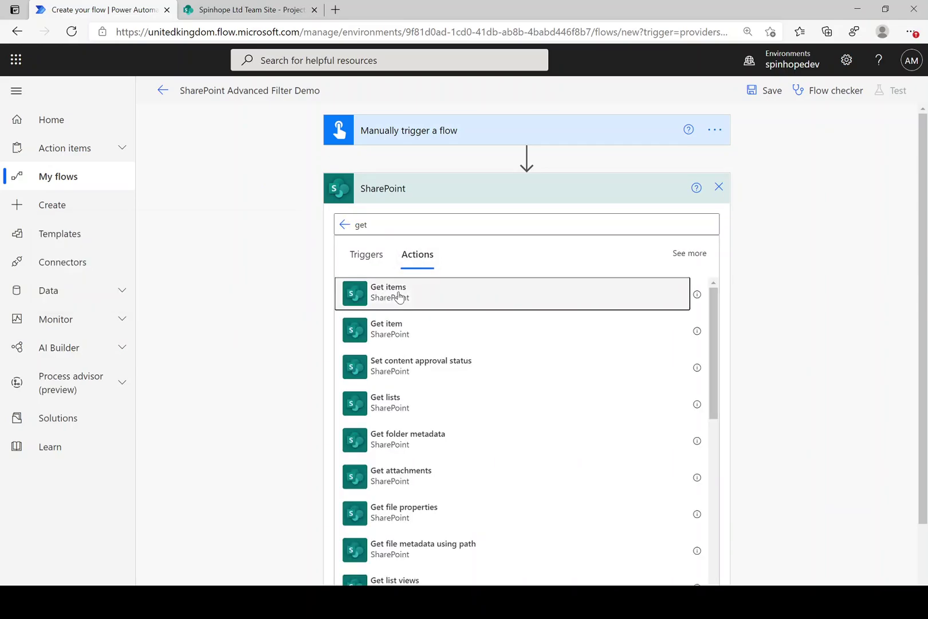
{"action": "left_click", "coordinate": [399, 296]}
Set the Get items site address to Spinhope Ltd Team Site and its list name to Project Tracking
{"action": "left_click", "coordinate": [713, 240]}
{"action": "scroll", "coordinate": [559, 410], "scroll_direction": "down", "scroll_amount": 3}
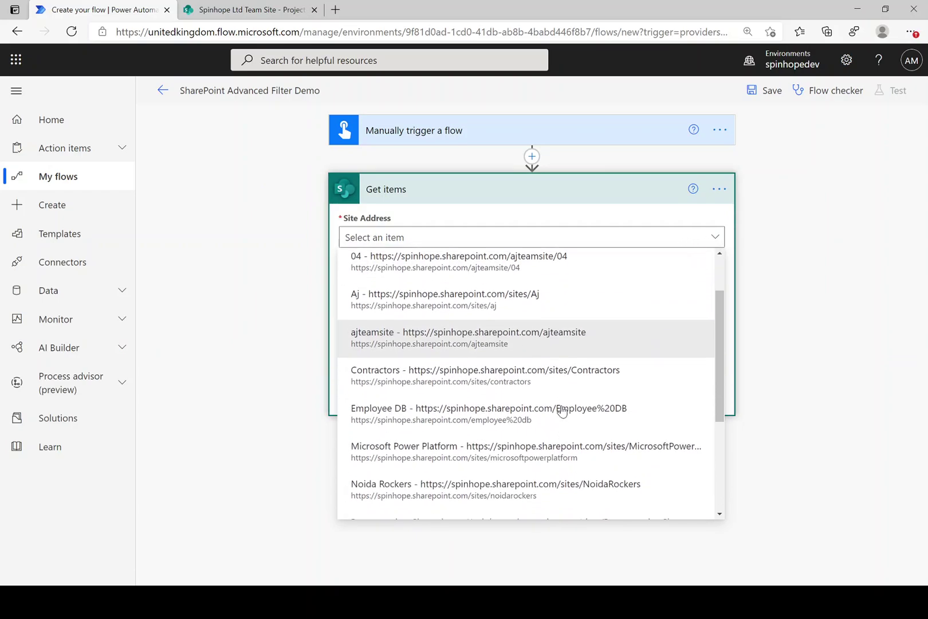
{"action": "scroll", "coordinate": [564, 407], "scroll_direction": "down", "scroll_amount": 2}
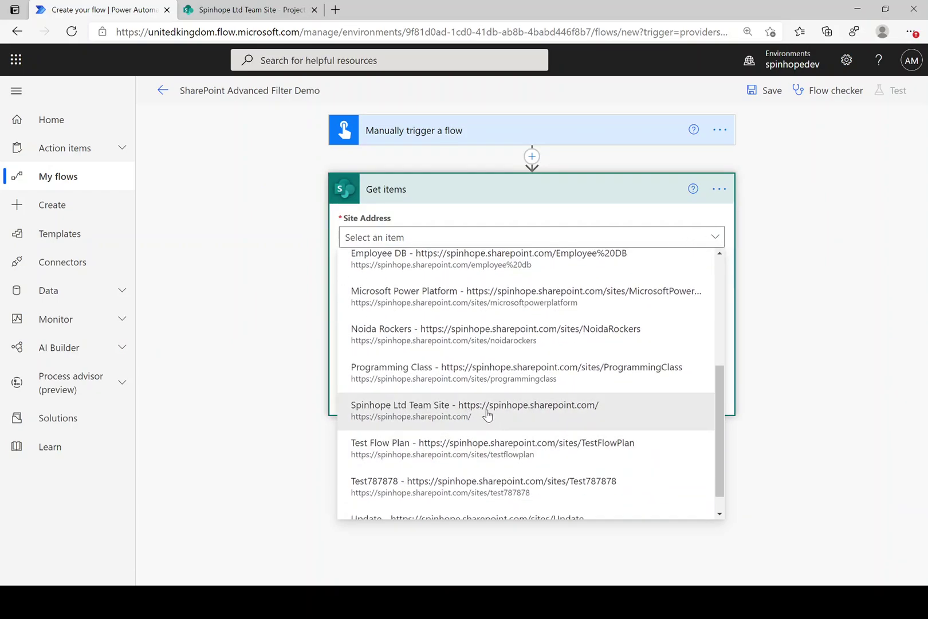
{"action": "left_click", "coordinate": [487, 414]}
{"action": "left_click", "coordinate": [388, 281]}
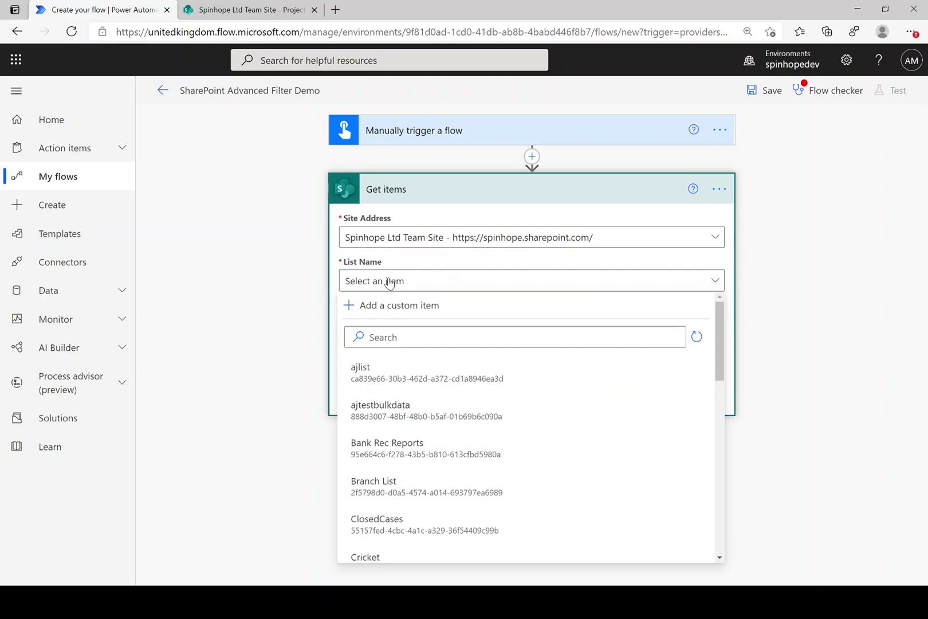
{"action": "left_click", "coordinate": [418, 337]}
{"action": "type", "text": "Proj"}
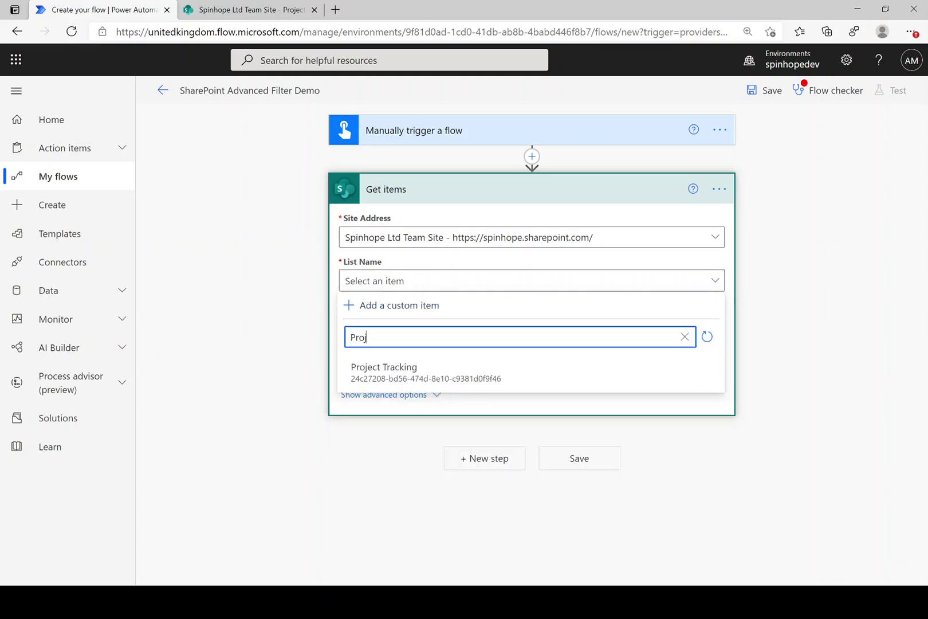
{"action": "left_click", "coordinate": [412, 372]}
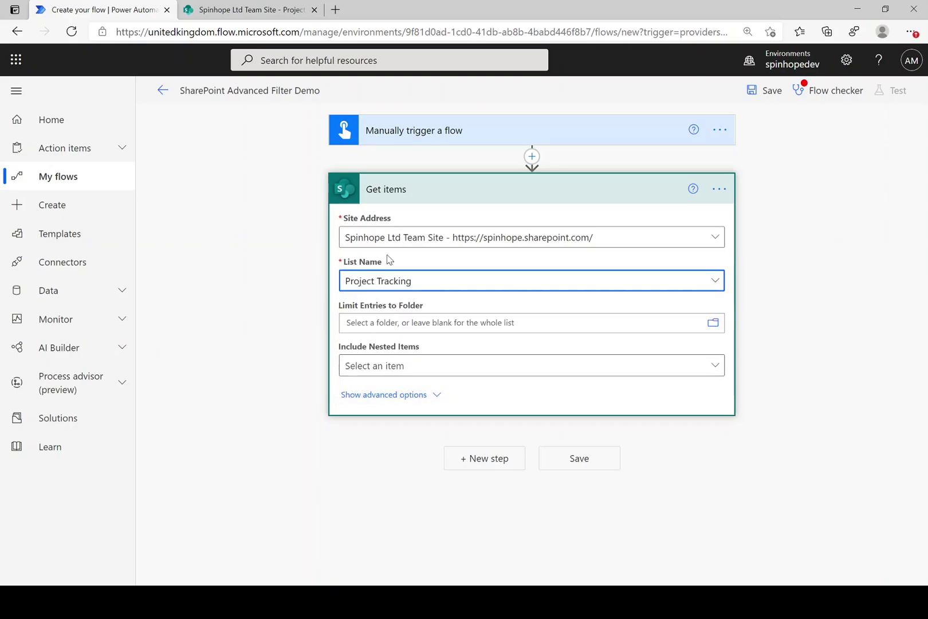
Rename the Get items action to "Get items Project Tracking" and collapse its card
{"action": "left_click", "coordinate": [719, 189]}
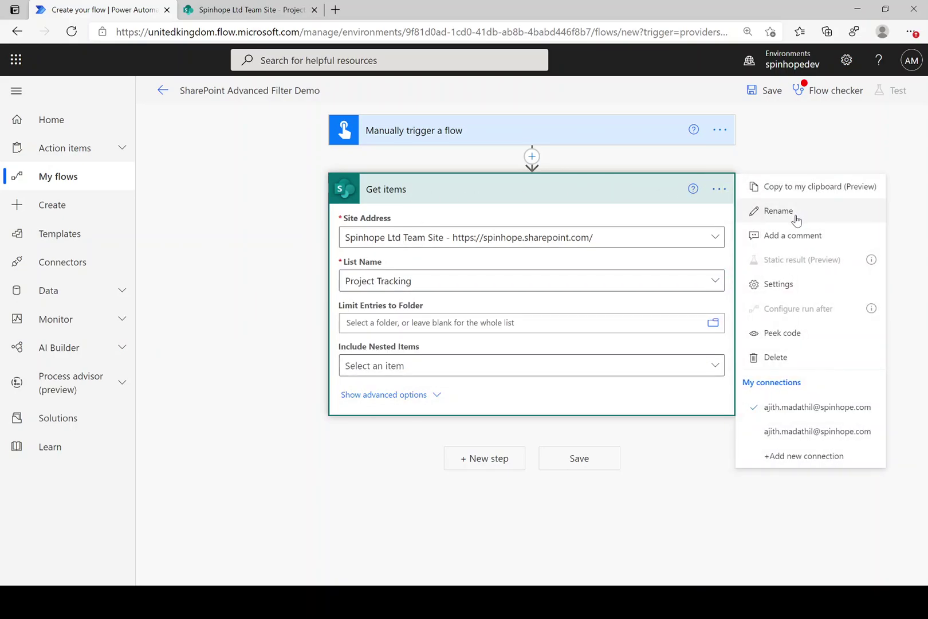
{"action": "left_click", "coordinate": [773, 211]}
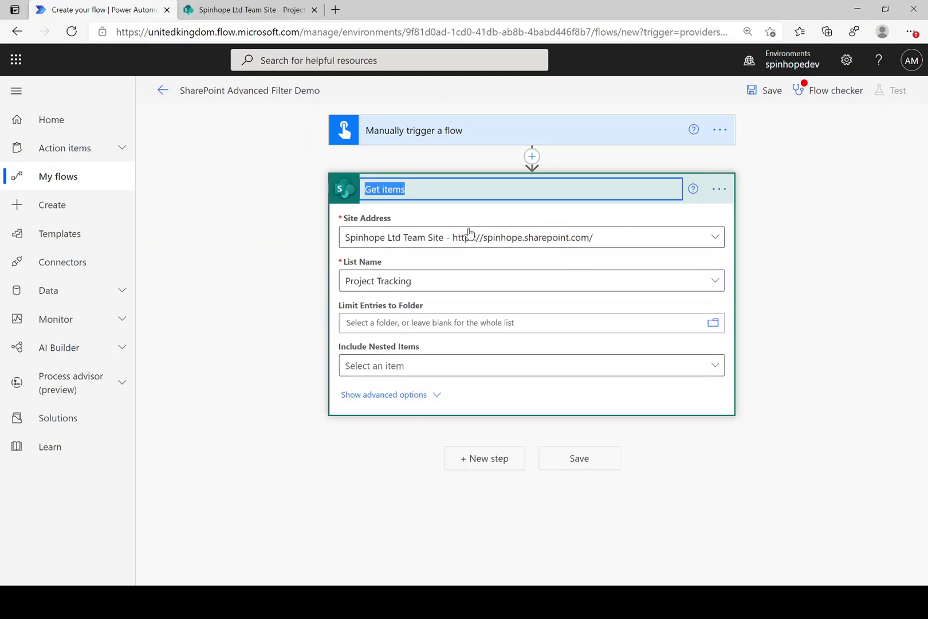
{"action": "key", "text": "End"}
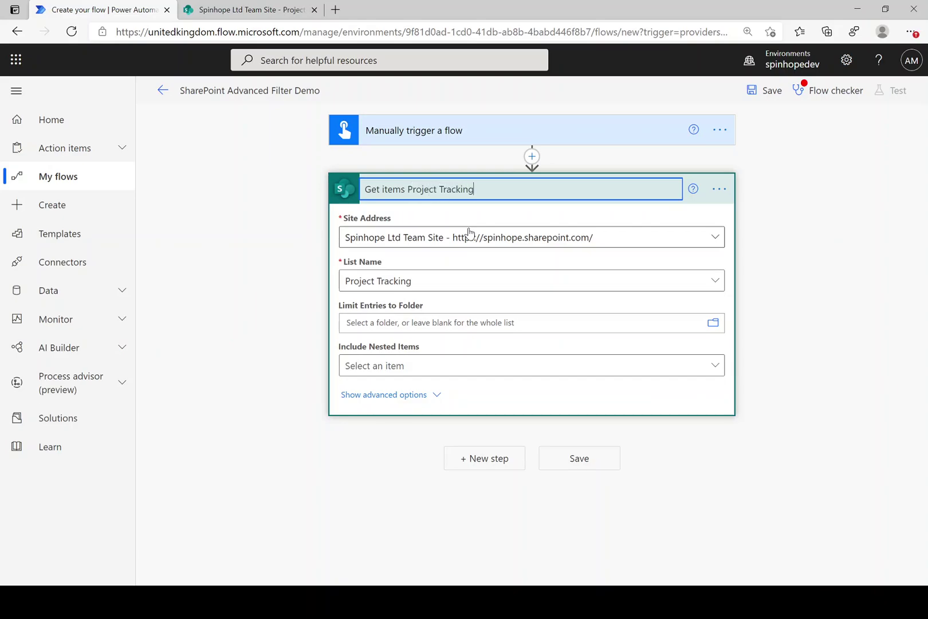
{"action": "left_click", "coordinate": [276, 228]}
{"action": "left_click", "coordinate": [488, 193]}
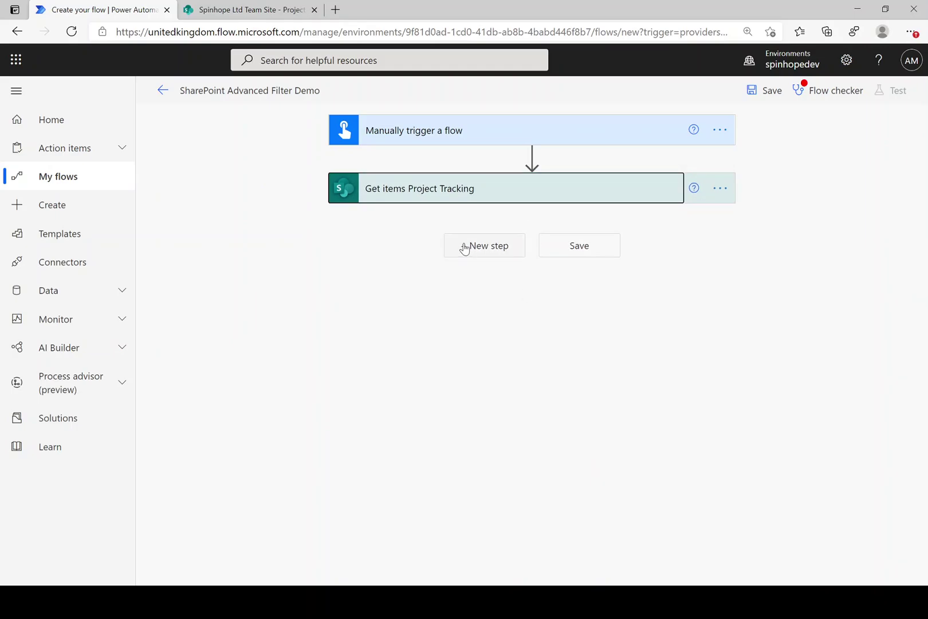
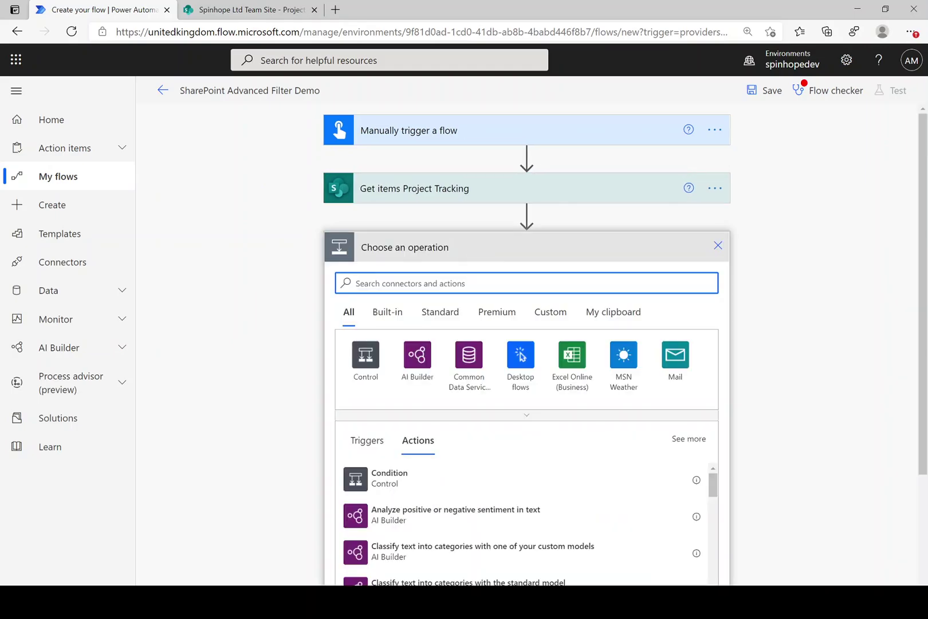
Add a Select action after Get items Project Tracking, using that action's value output as the From input
{"action": "type", "text": "s"}
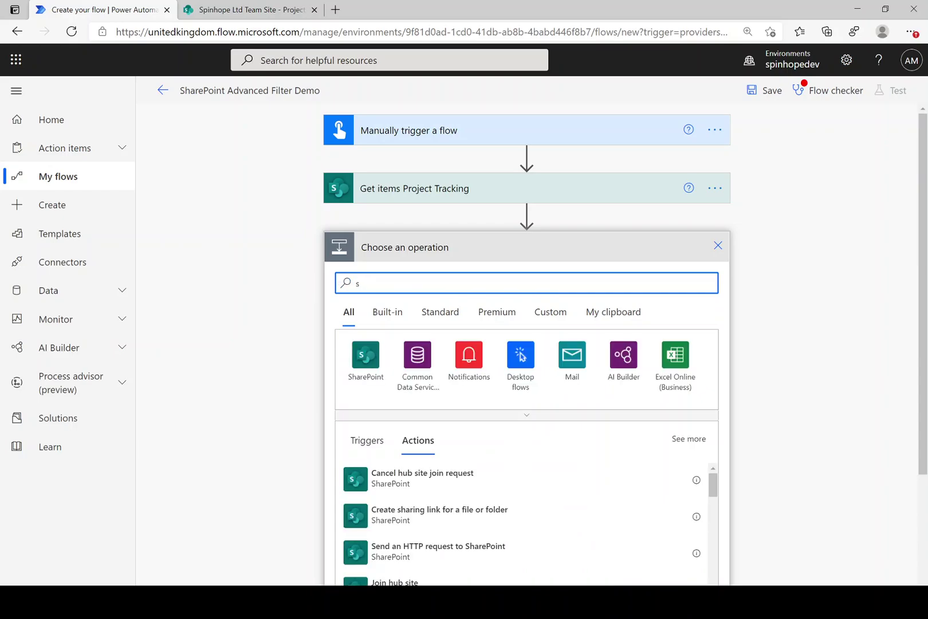
{"action": "type", "text": "elect"}
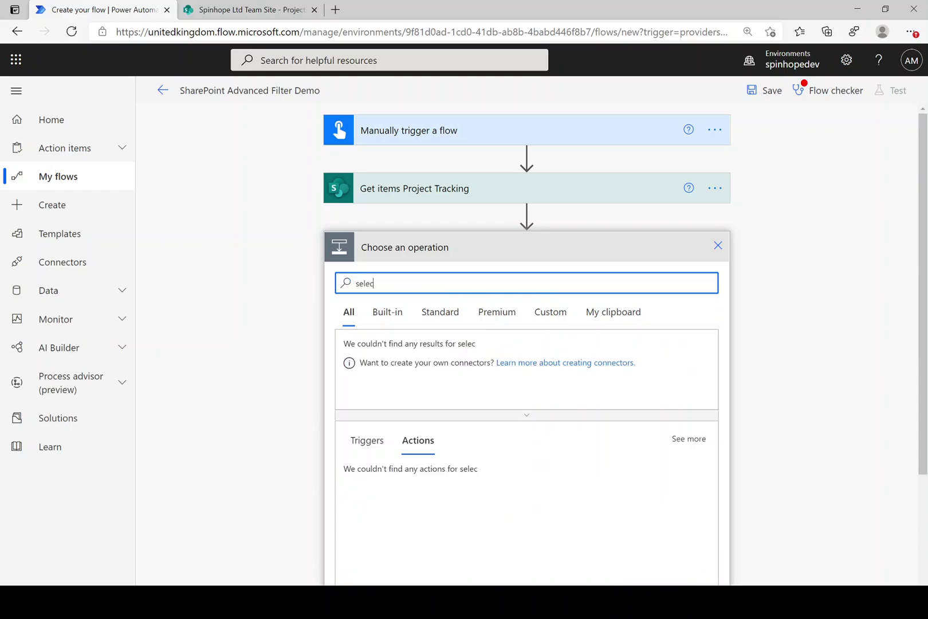
{"action": "left_click", "coordinate": [390, 486]}
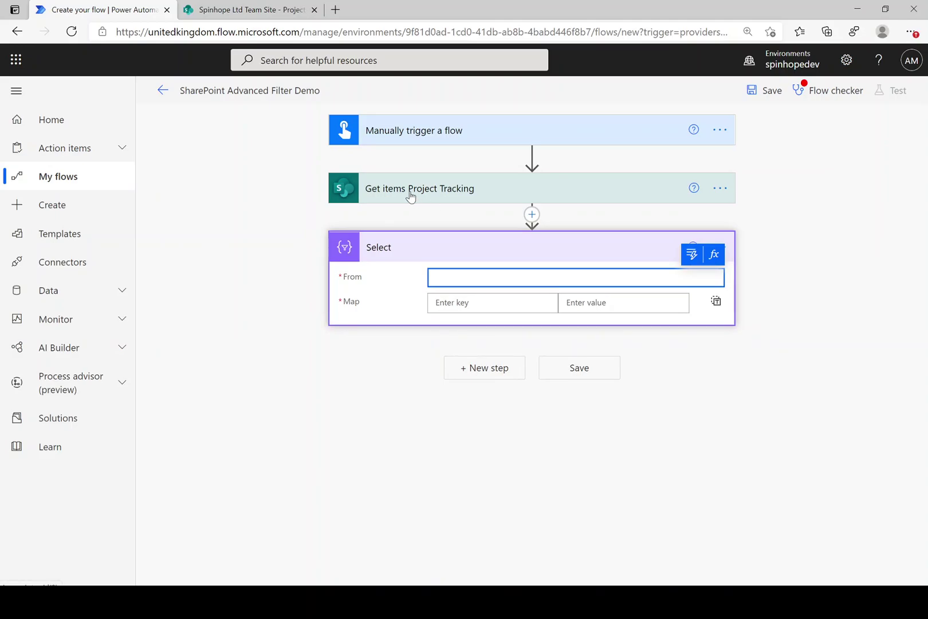
{"action": "left_click", "coordinate": [692, 254]}
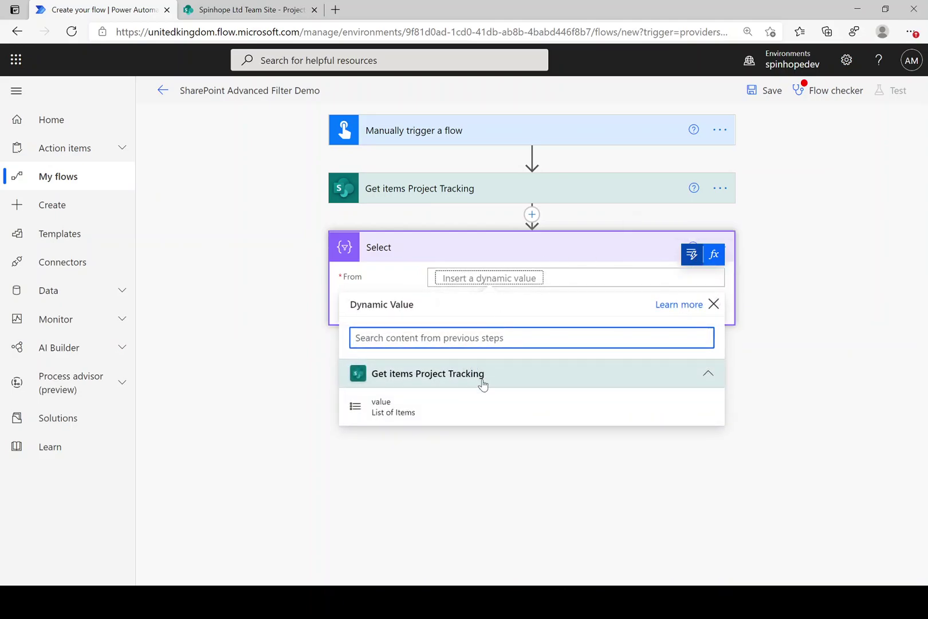
{"action": "left_click", "coordinate": [397, 418]}
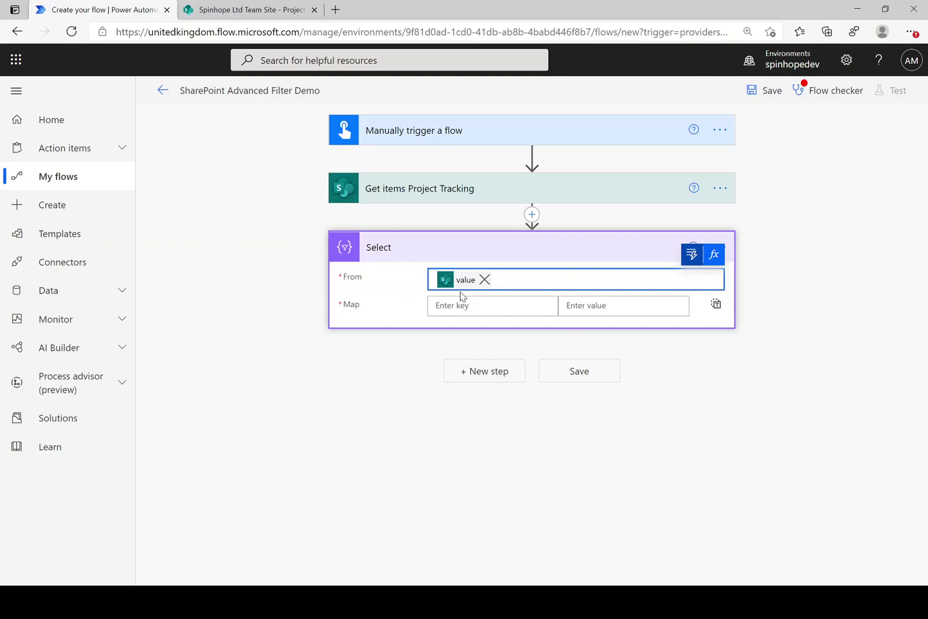
Check the Project Tracking list's columns, then switch the Select action's Map to text mode and map it to IT Lead Email
{"action": "key", "text": "ctrl+Tab"}
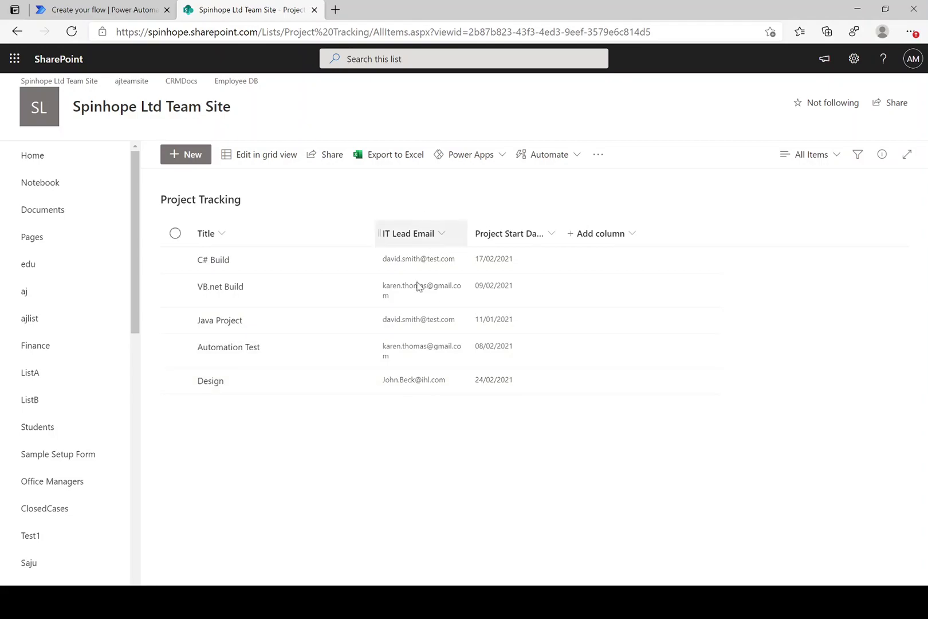
{"action": "left_click", "coordinate": [114, 10]}
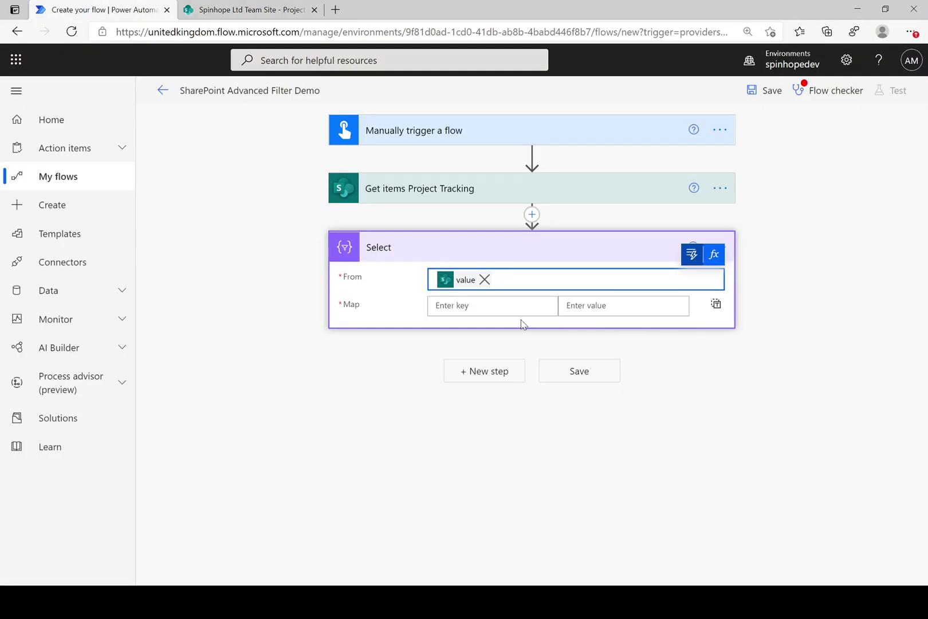
{"action": "left_click", "coordinate": [715, 306]}
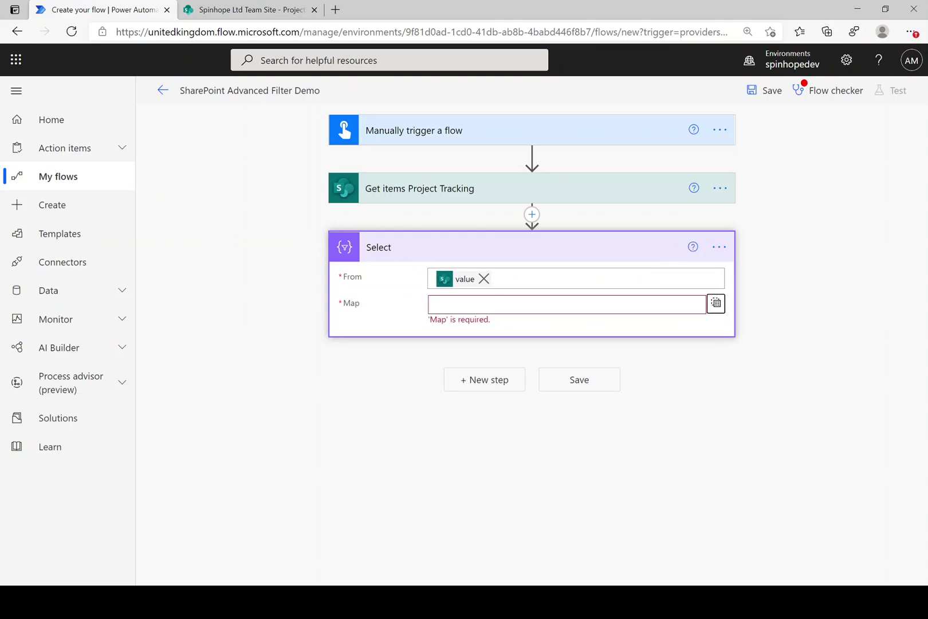
{"action": "left_click", "coordinate": [436, 304]}
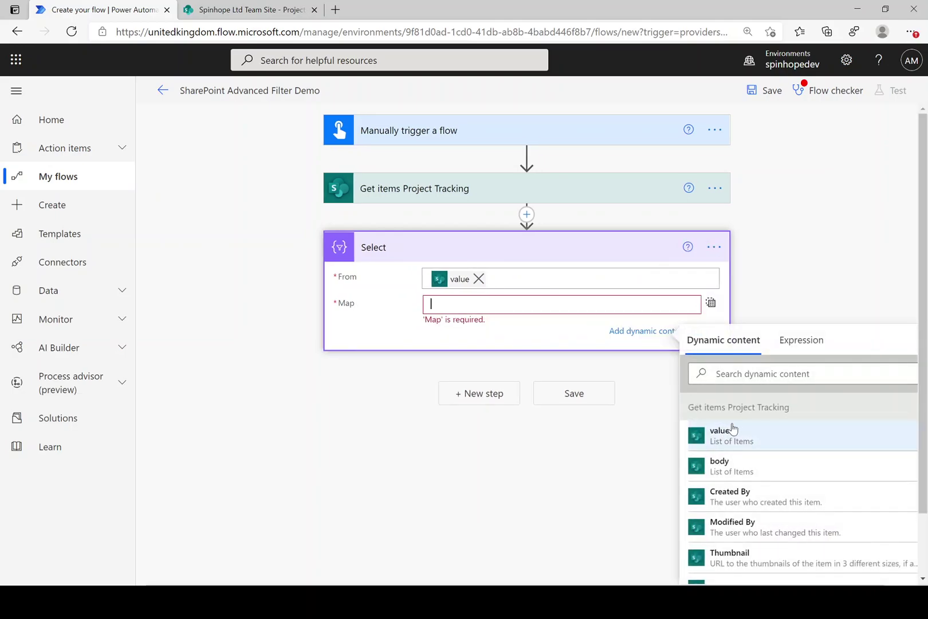
{"action": "left_click", "coordinate": [750, 382]}
{"action": "type", "text": "IT "}
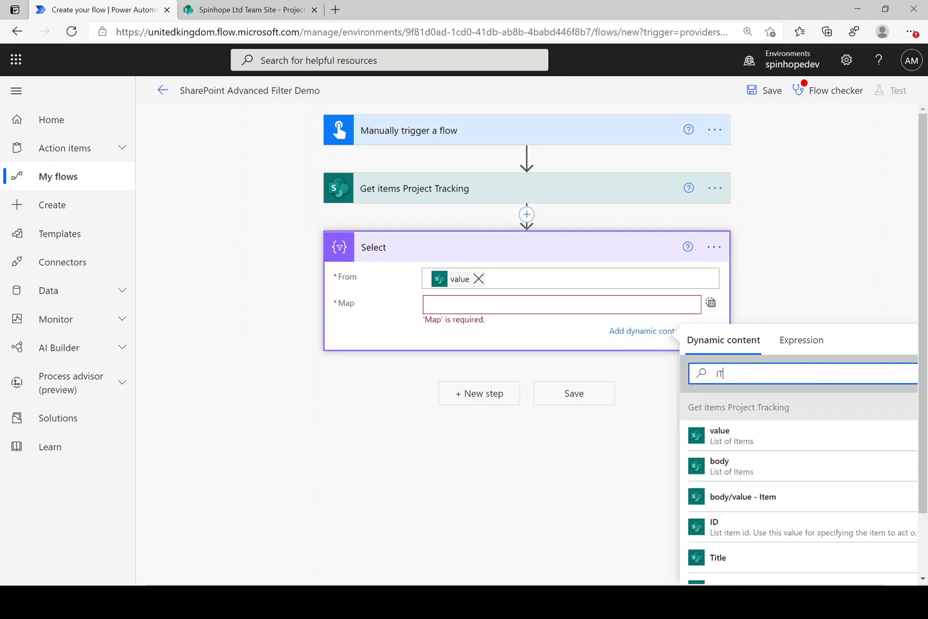
{"action": "type", "text": "E"}
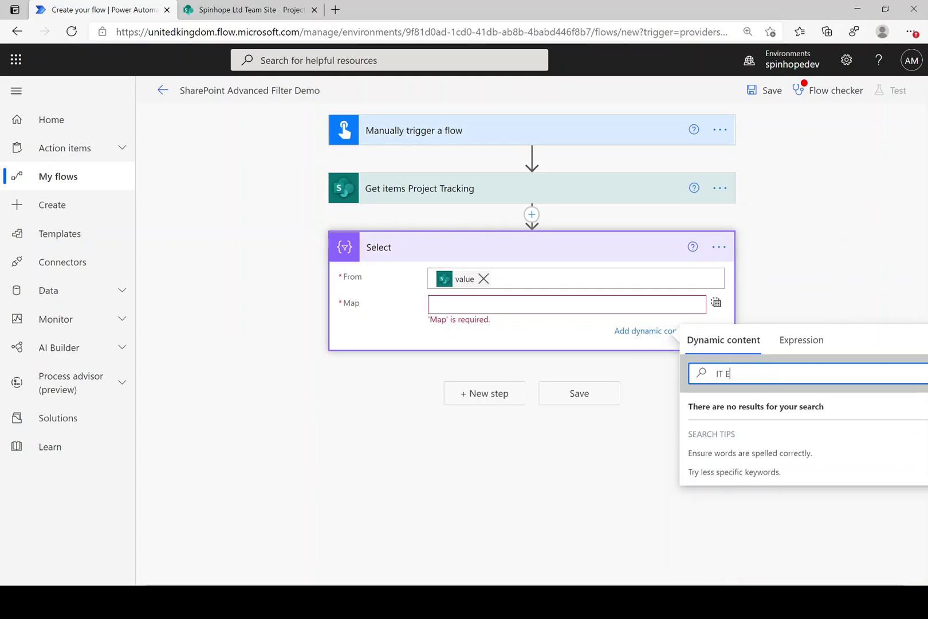
{"action": "key", "text": "BackSpace"}
{"action": "key", "text": "BackSpace"}
{"action": "key", "text": "BackSpace"}
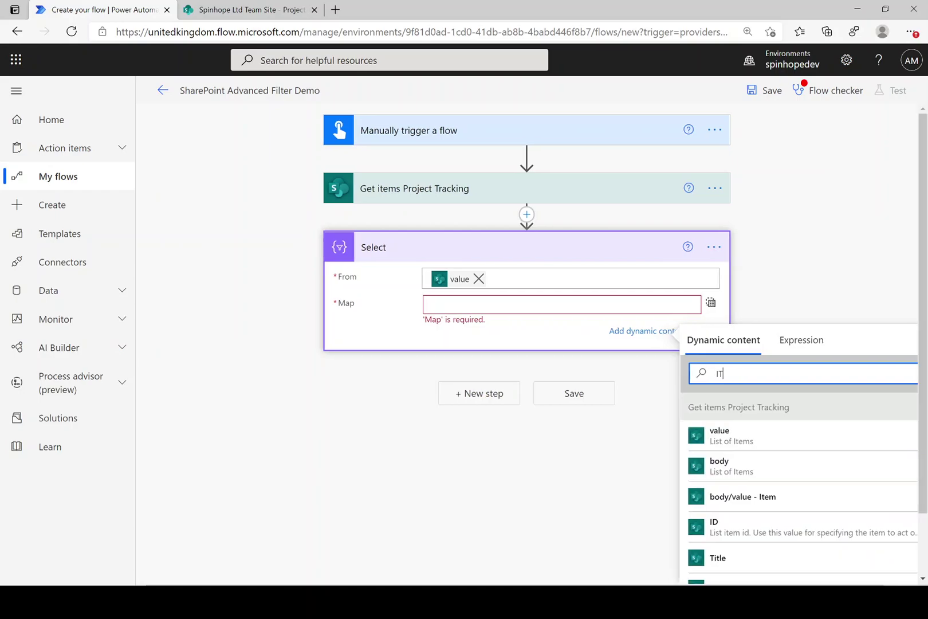
{"action": "key", "text": "BackSpace"}
{"action": "key", "text": "BackSpace"}
{"action": "type", "text": "lead"}
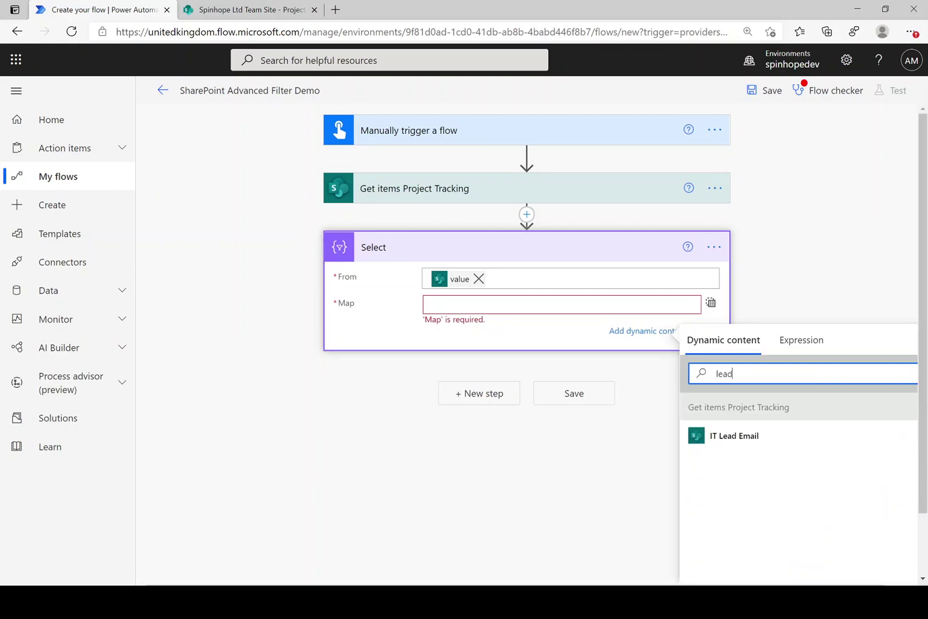
{"action": "left_click", "coordinate": [740, 436]}
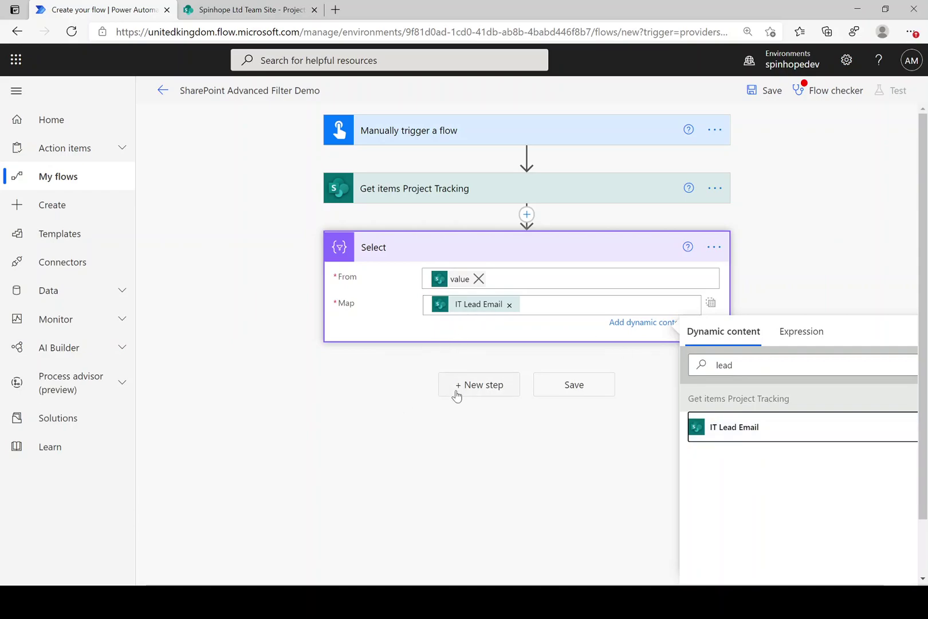
Rename the Select action to "Get All Emails"
{"action": "left_click", "coordinate": [714, 247]}
{"action": "left_click", "coordinate": [773, 270]}
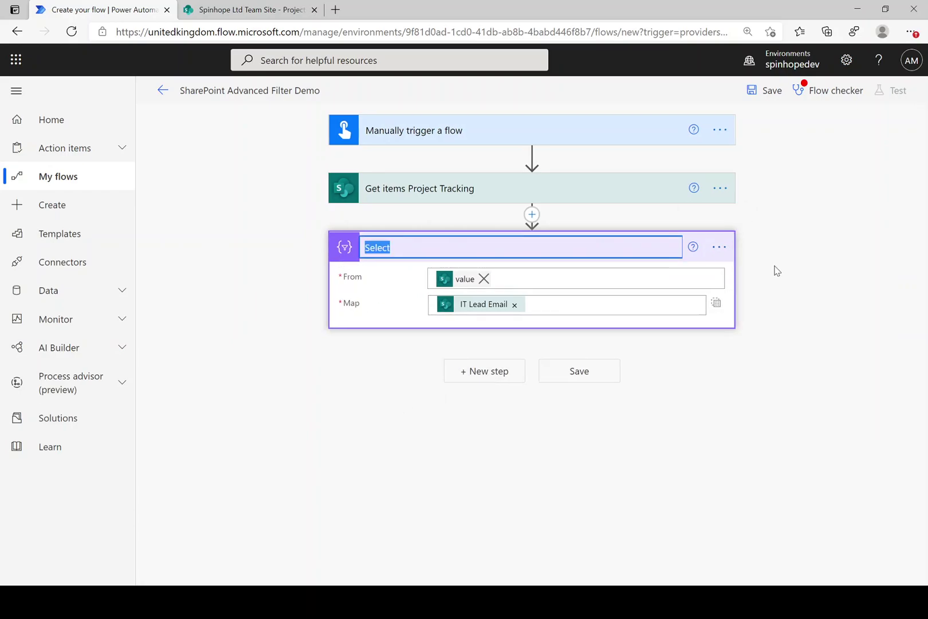
{"action": "type", "text": "Get All"}
{"action": "type", "text": " Emai"}
{"action": "type", "text": "Emai"}
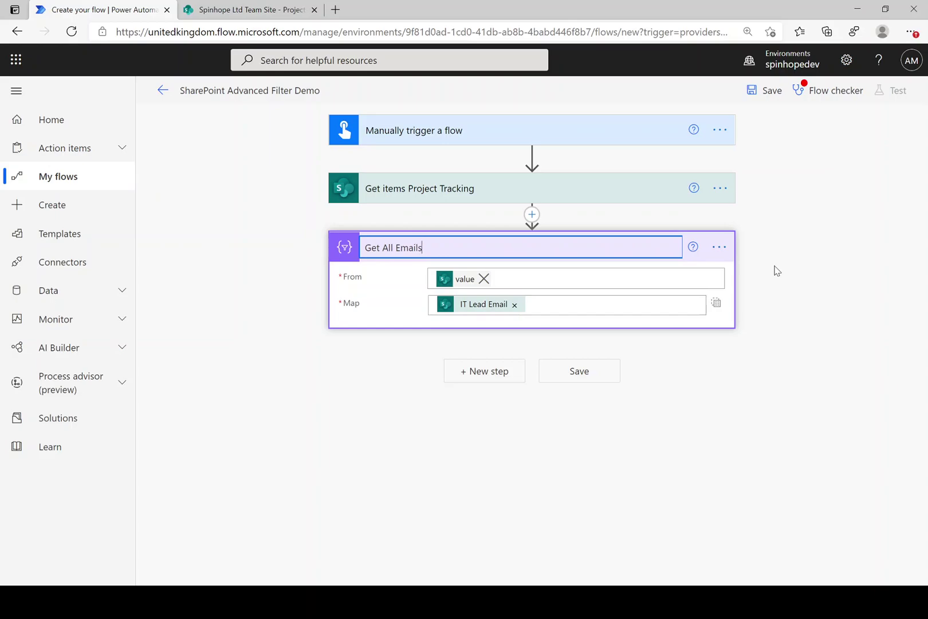
Add a Compose data operation after the Get All Emails action
{"action": "left_click", "coordinate": [355, 398]}
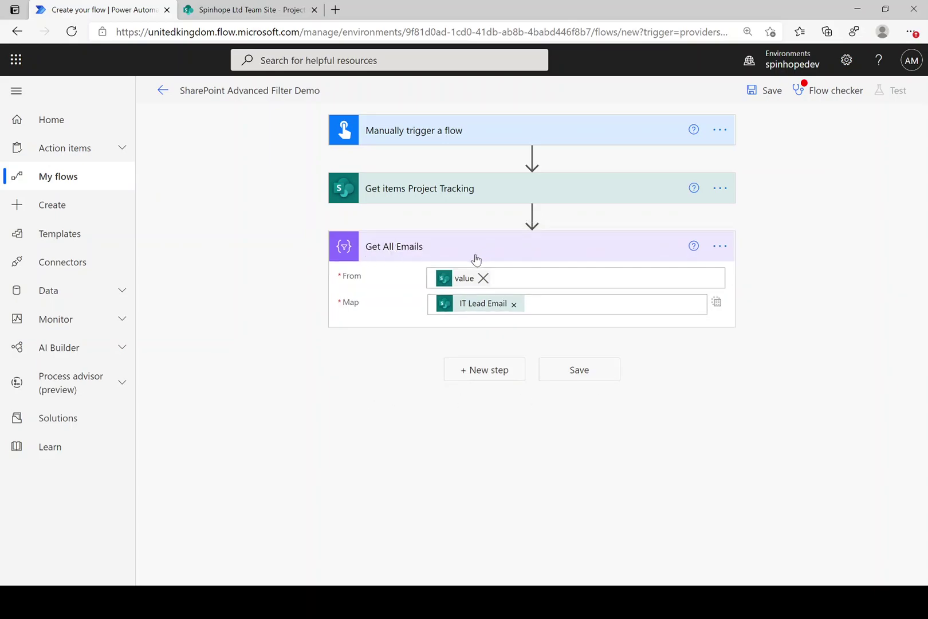
{"action": "left_click", "coordinate": [481, 373]}
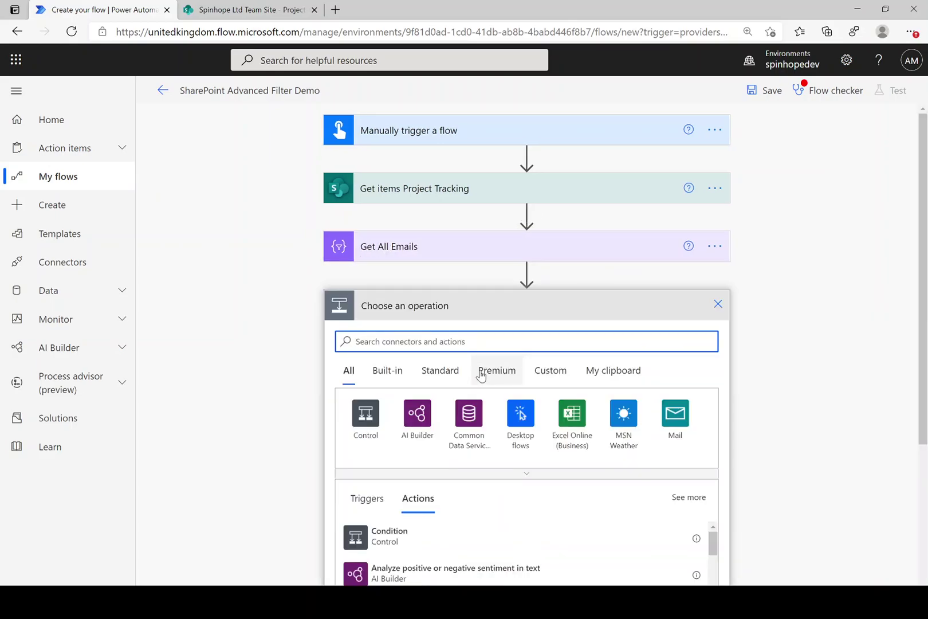
{"action": "type", "text": "compose"}
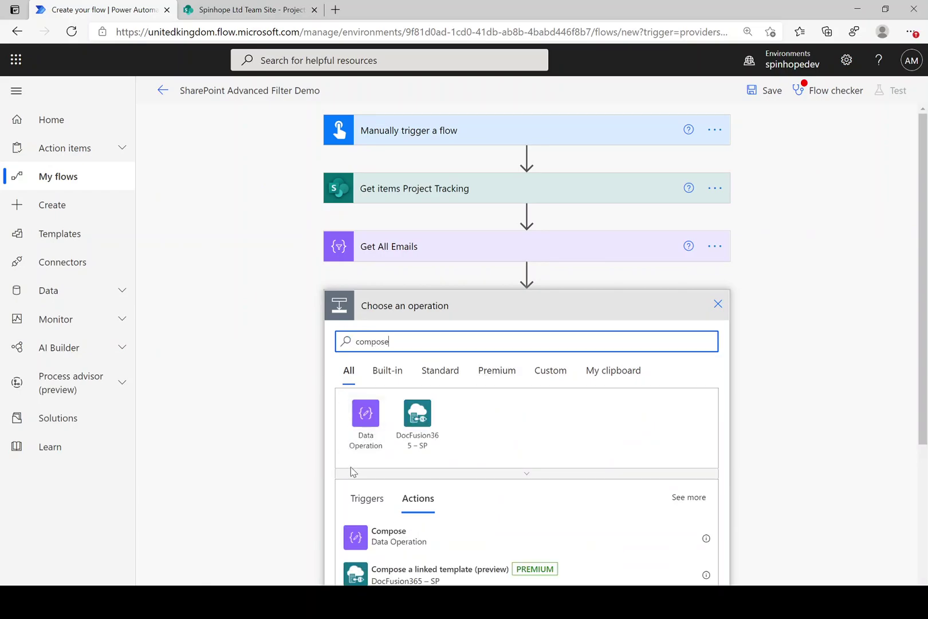
{"action": "left_click", "coordinate": [415, 531]}
Set the Compose action's Inputs to the expression union(body('Get_All_Emails'),body('Get_All_Emails'))
{"action": "left_click", "coordinate": [473, 338]}
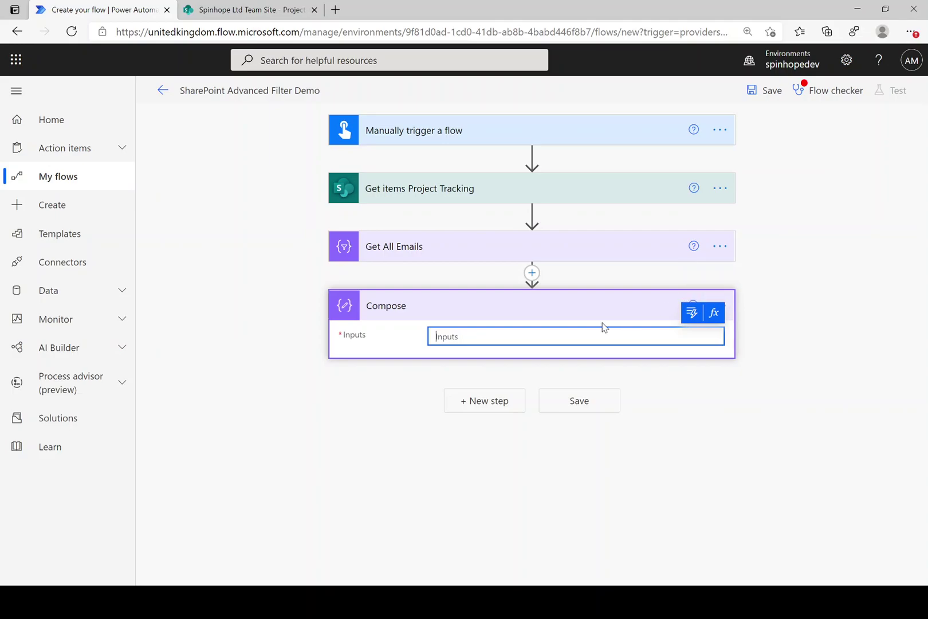
{"action": "left_click", "coordinate": [691, 317]}
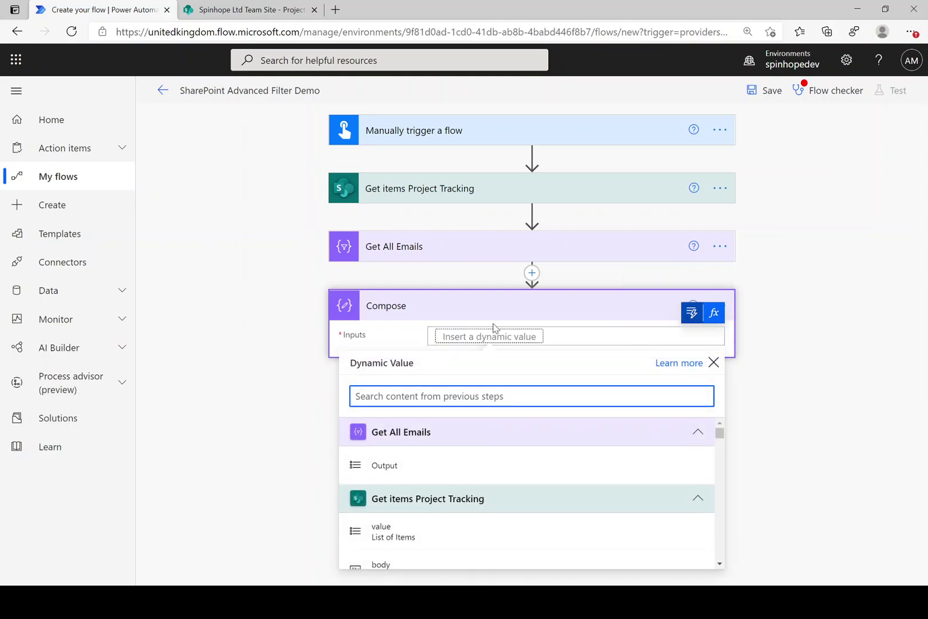
{"action": "left_click", "coordinate": [714, 312]}
{"action": "type", "text": "union"}
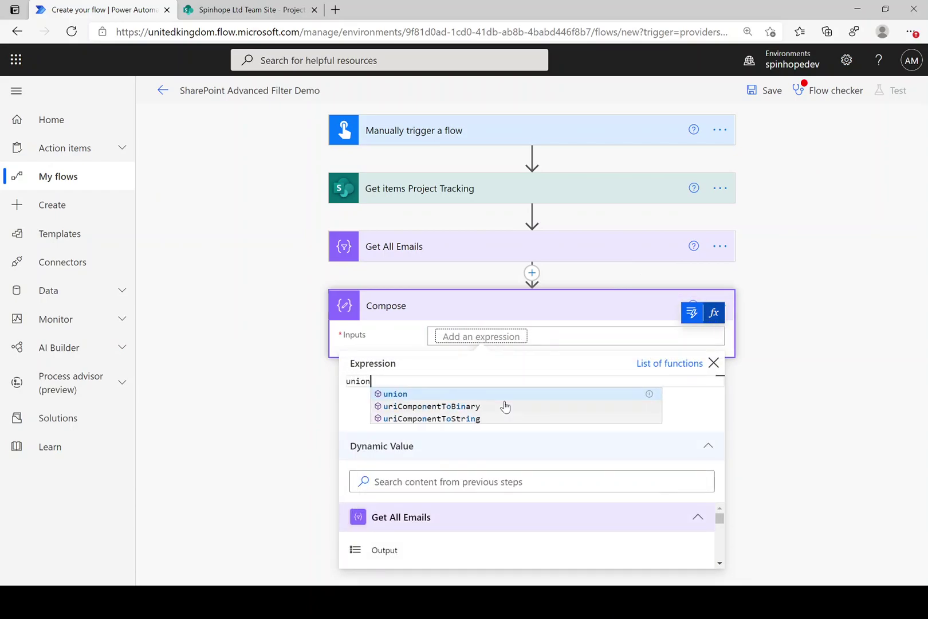
{"action": "type", "text": "("}
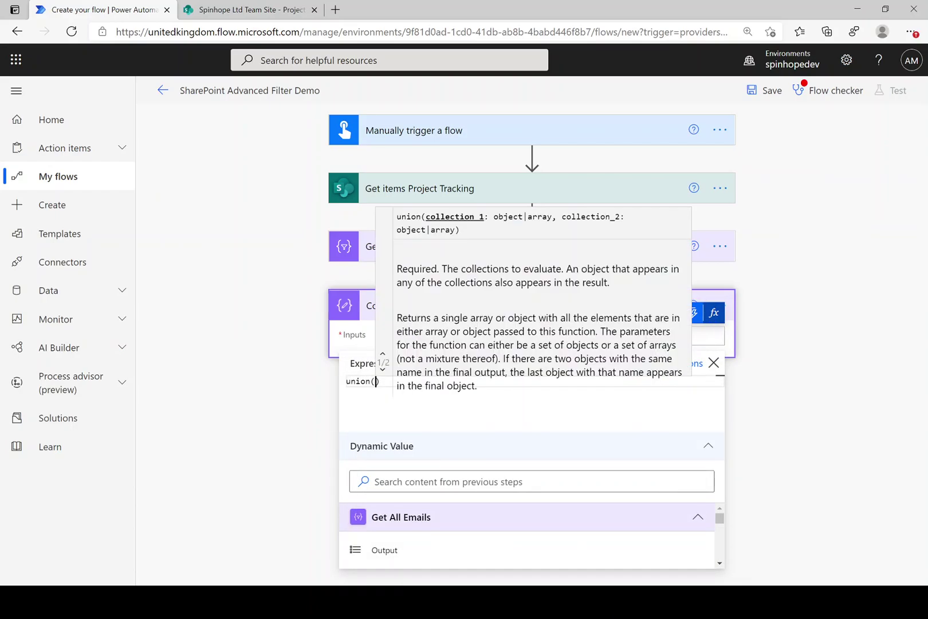
{"action": "left_click", "coordinate": [385, 551]}
{"action": "type", "text": ","}
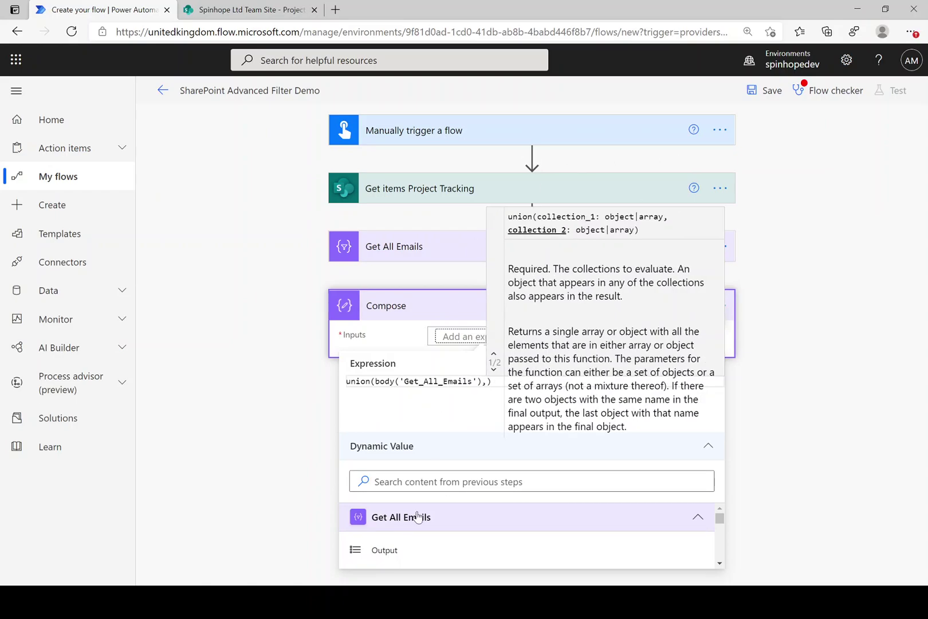
{"action": "left_click", "coordinate": [379, 551]}
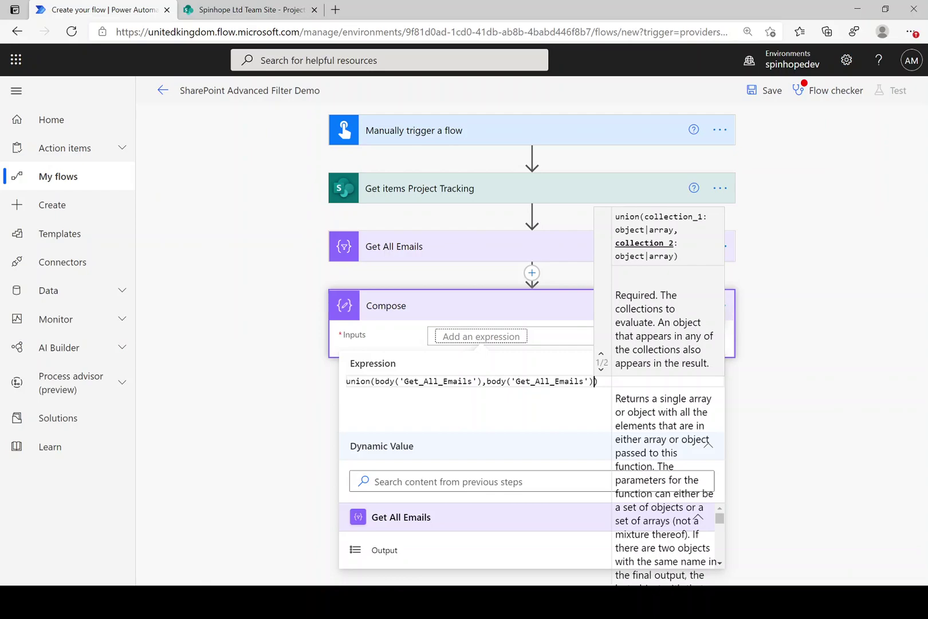
{"action": "left_click", "coordinate": [275, 358]}
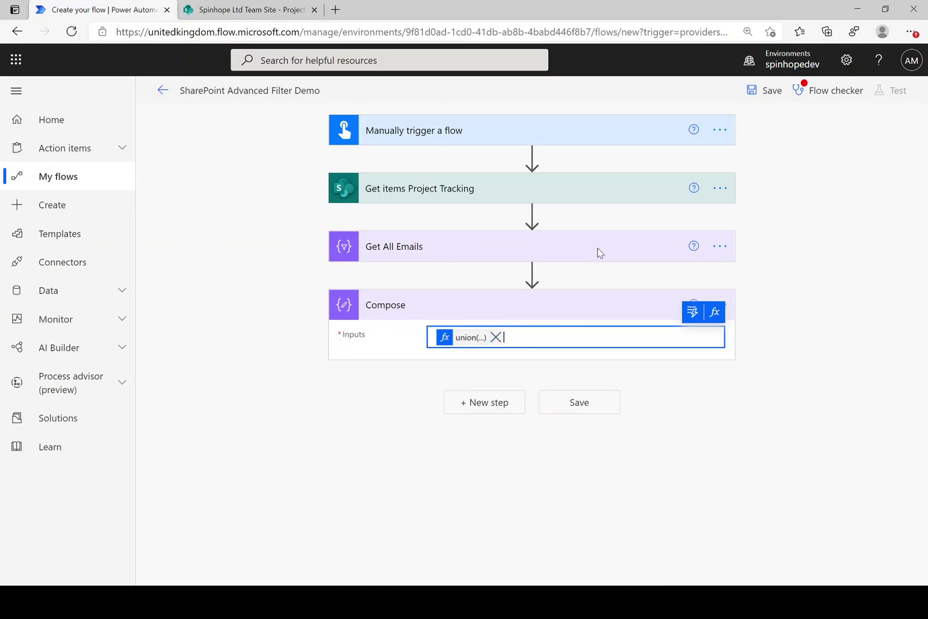
Save the flow and run a manual test of it using the existing SharePoint connection
{"action": "left_click", "coordinate": [766, 91]}
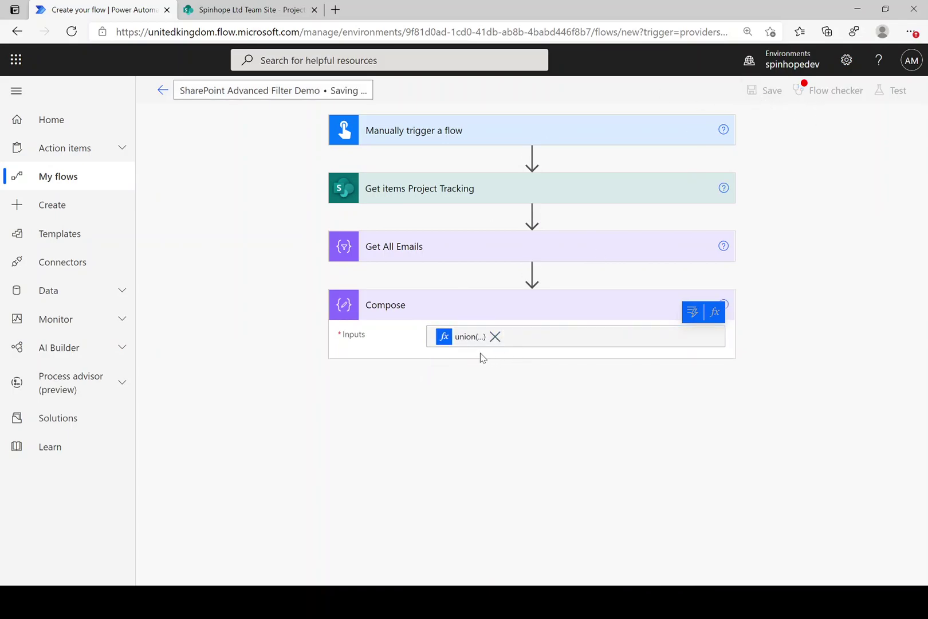
{"action": "left_click", "coordinate": [888, 96]}
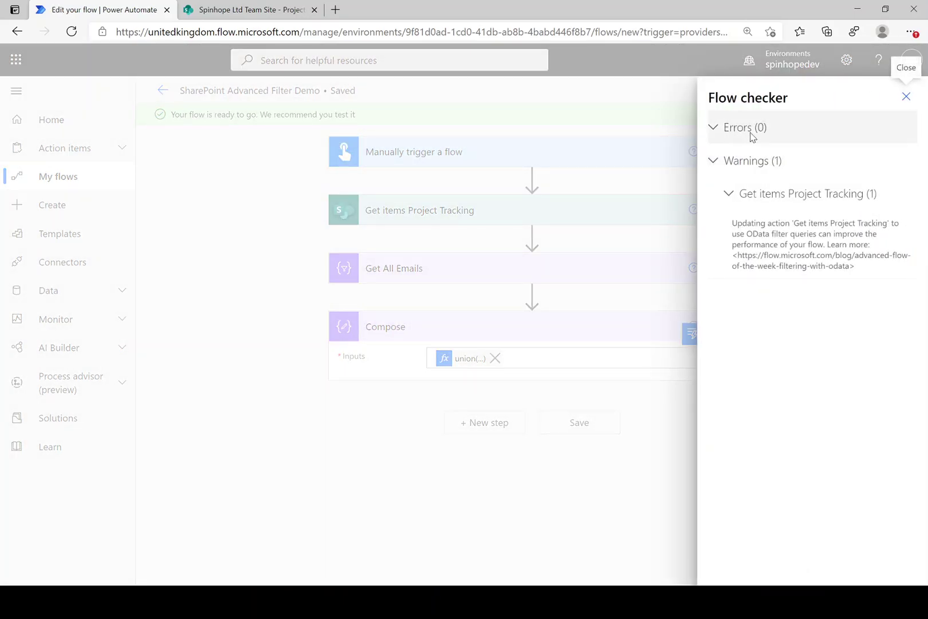
{"action": "left_click", "coordinate": [906, 96]}
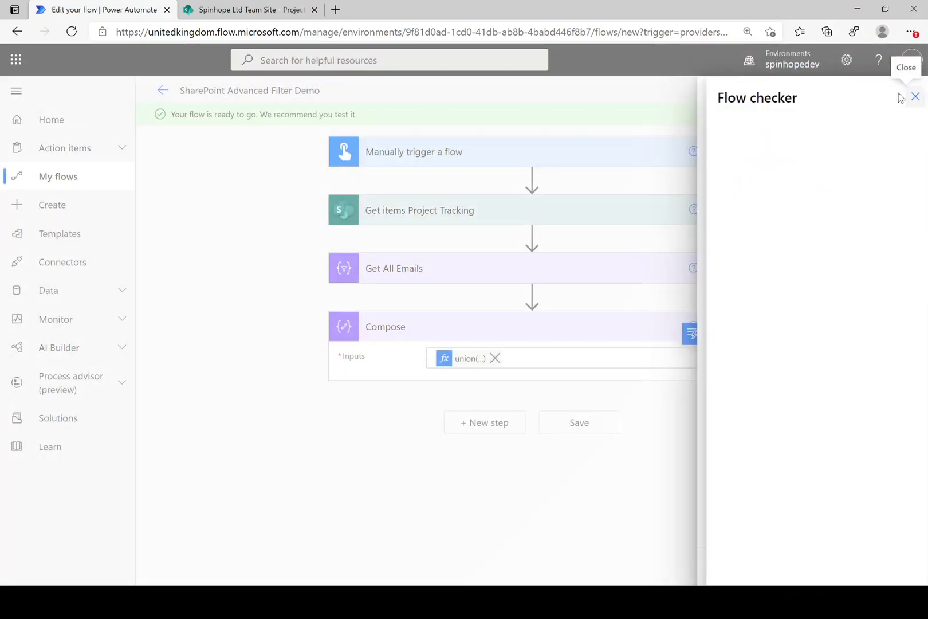
{"action": "left_click", "coordinate": [715, 122]}
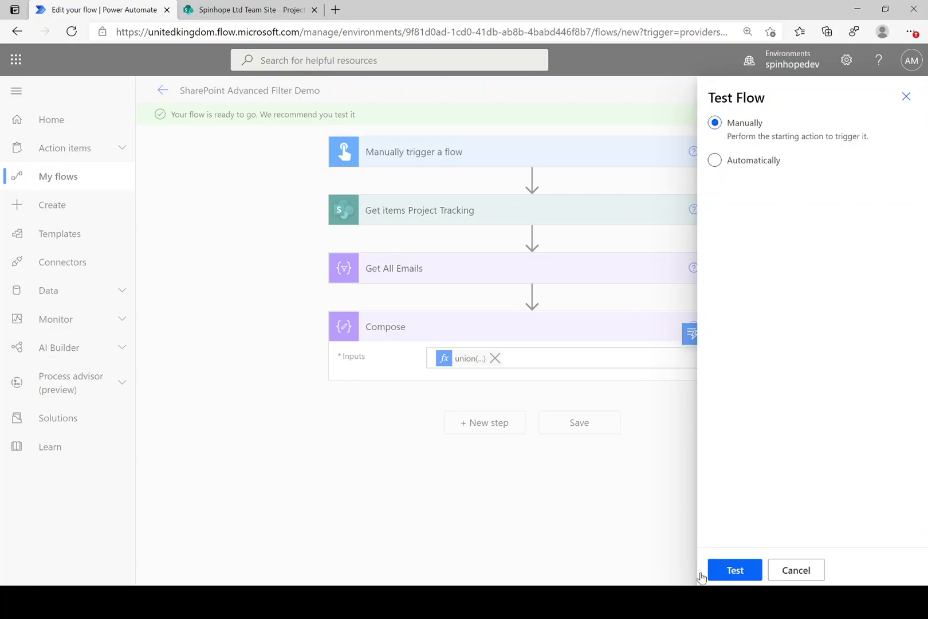
{"action": "left_click", "coordinate": [733, 569]}
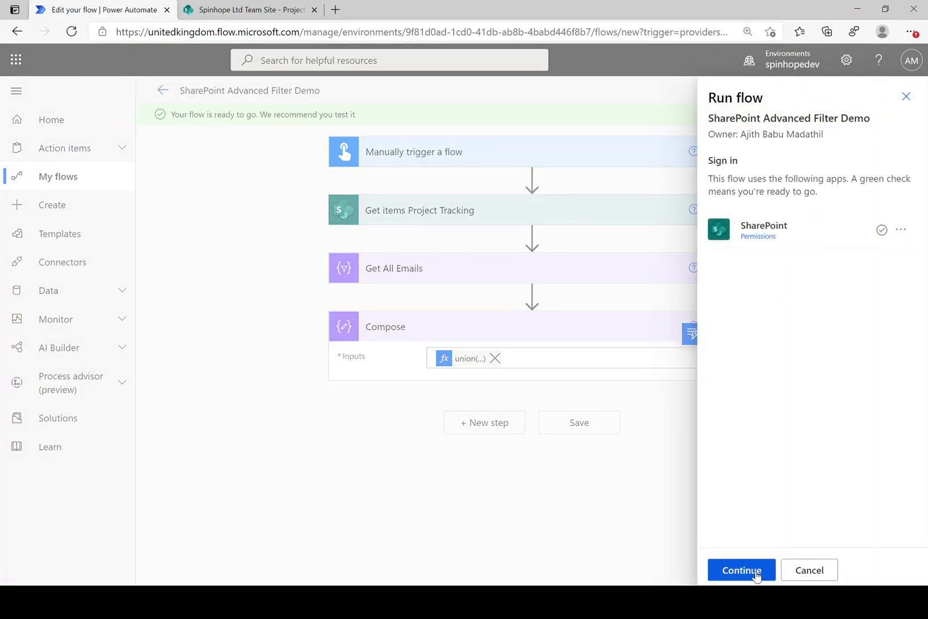
{"action": "left_click", "coordinate": [755, 574]}
{"action": "left_click", "coordinate": [756, 576]}
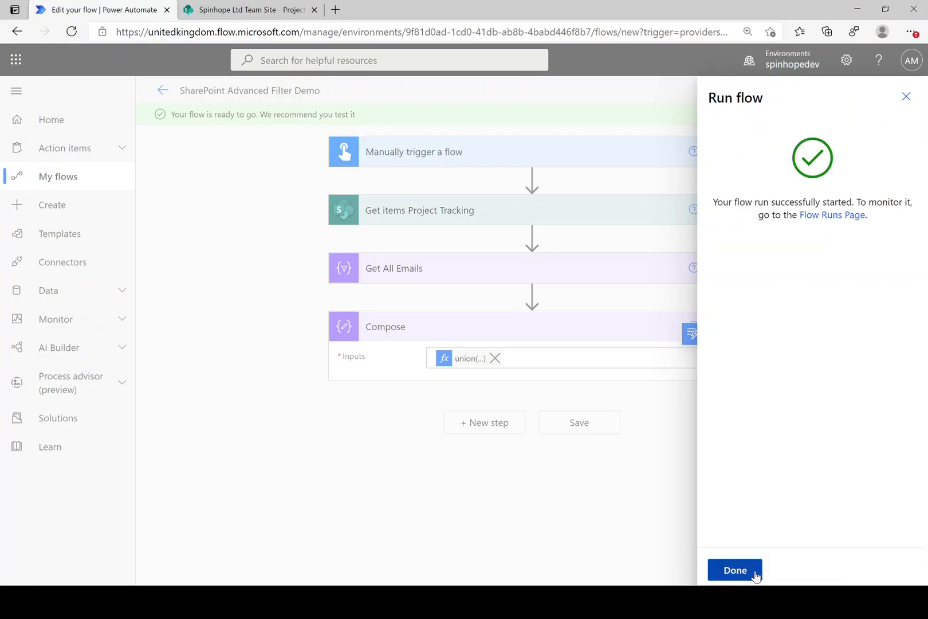
{"action": "left_click", "coordinate": [756, 576]}
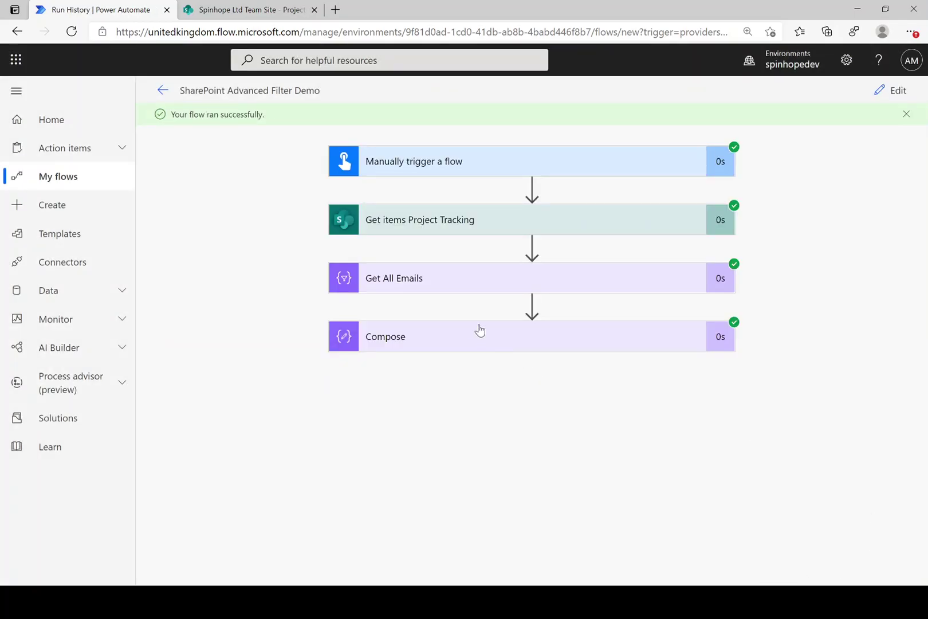
Examine the run results of Get All Emails and Compose, comparing the email lists in their outputs
{"action": "left_click", "coordinate": [436, 287]}
{"action": "scroll", "coordinate": [527, 412], "scroll_direction": "down", "scroll_amount": 5}
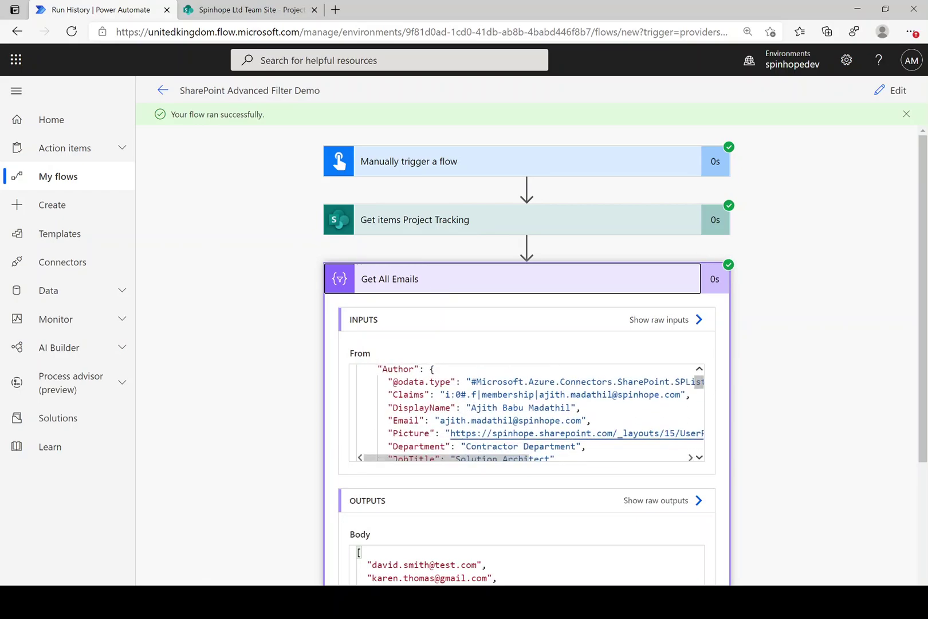
{"action": "scroll", "coordinate": [808, 453], "scroll_direction": "down", "scroll_amount": 3}
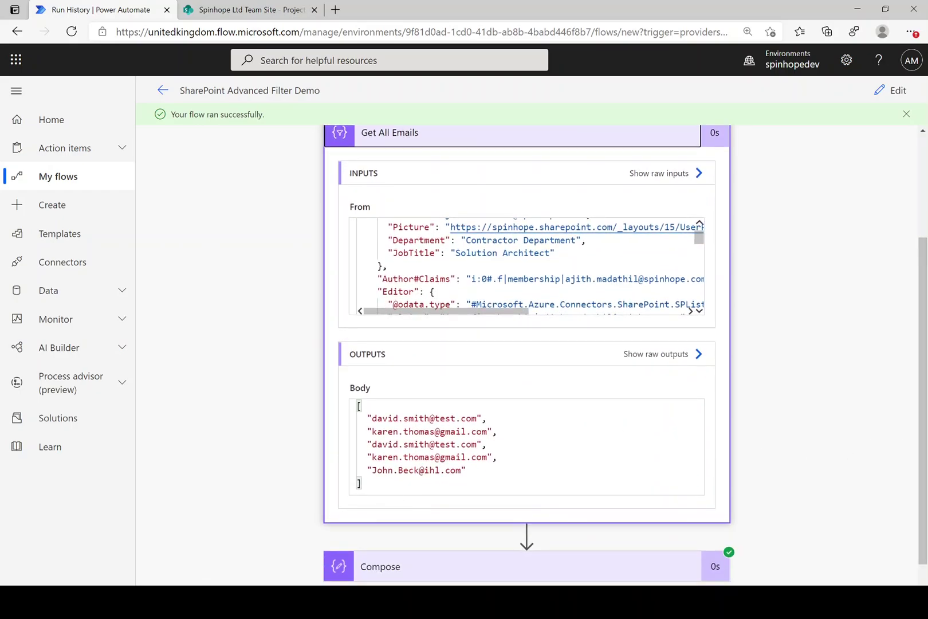
{"action": "left_click_drag", "start_coordinate": [362, 483], "coordinate": [356, 405]}
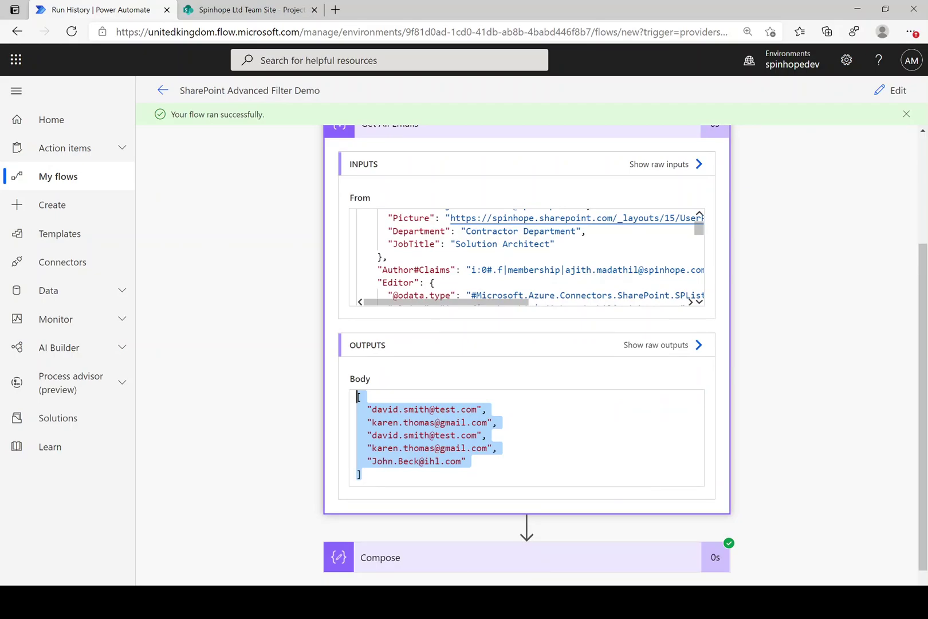
{"action": "scroll", "coordinate": [441, 555], "scroll_direction": "down", "scroll_amount": 1}
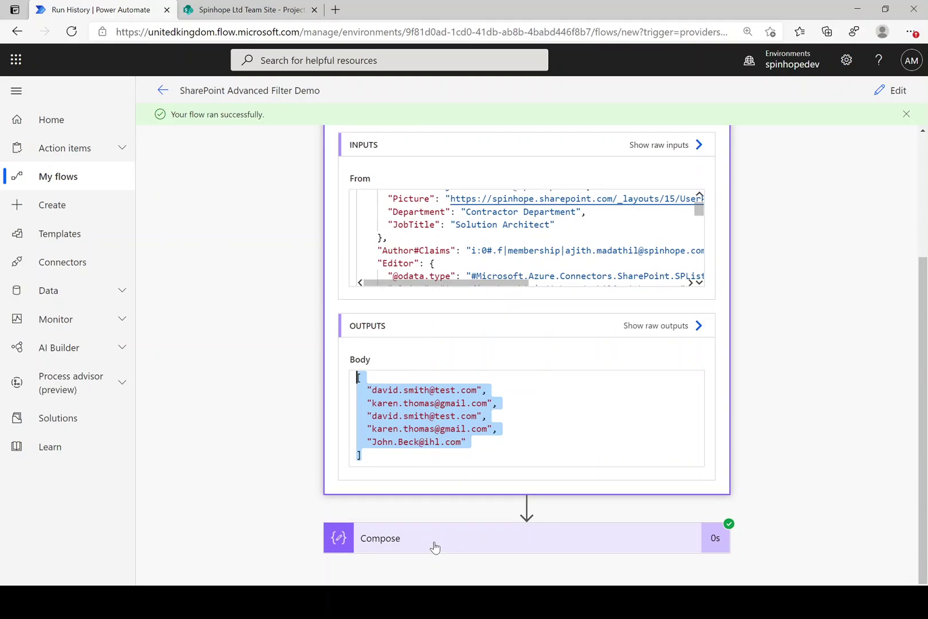
{"action": "left_click", "coordinate": [436, 546]}
{"action": "scroll", "coordinate": [260, 451], "scroll_direction": "down", "scroll_amount": 3}
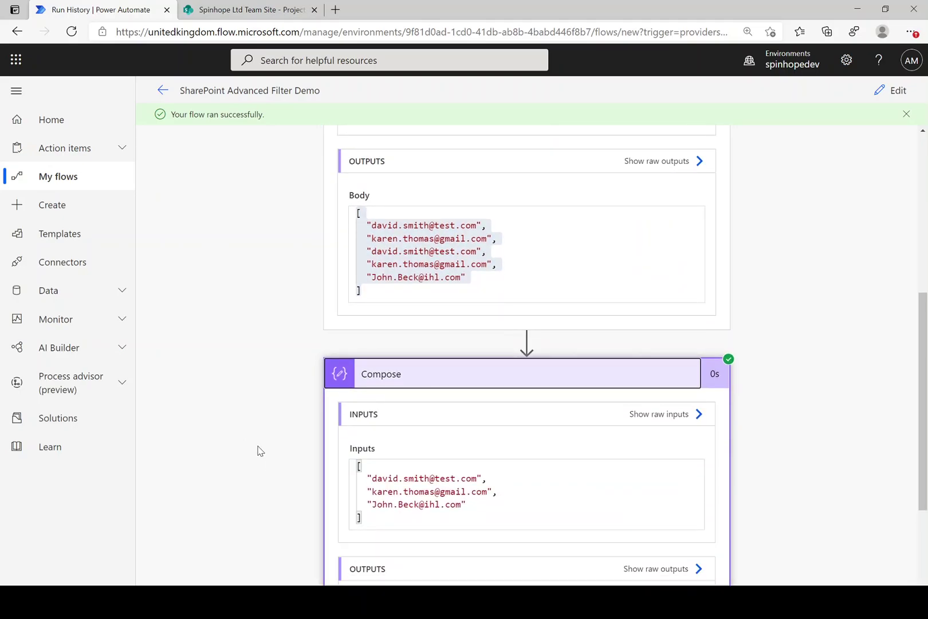
{"action": "scroll", "coordinate": [304, 453], "scroll_direction": "down", "scroll_amount": 3}
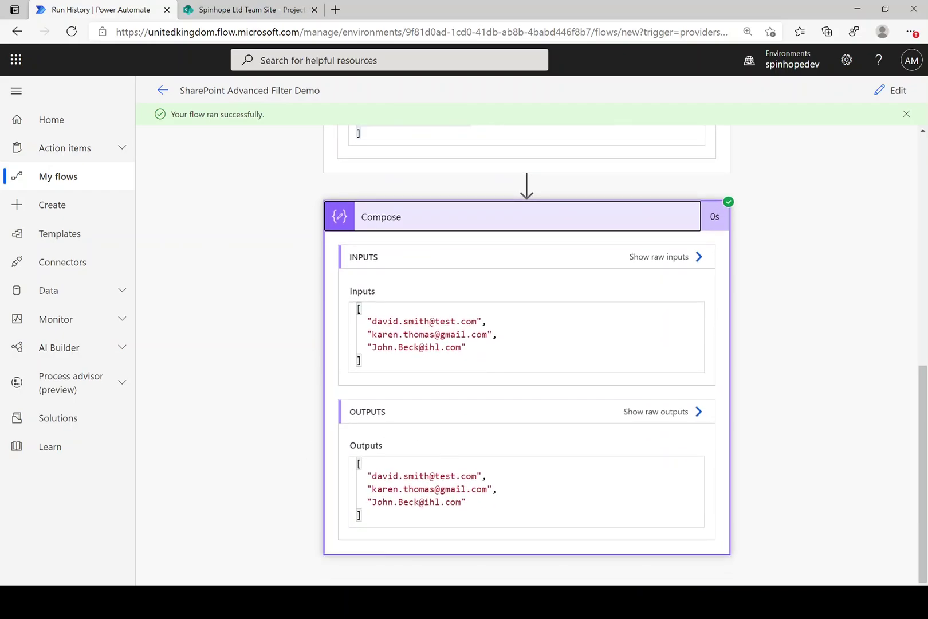
{"action": "left_click_drag", "start_coordinate": [358, 462], "coordinate": [362, 514]}
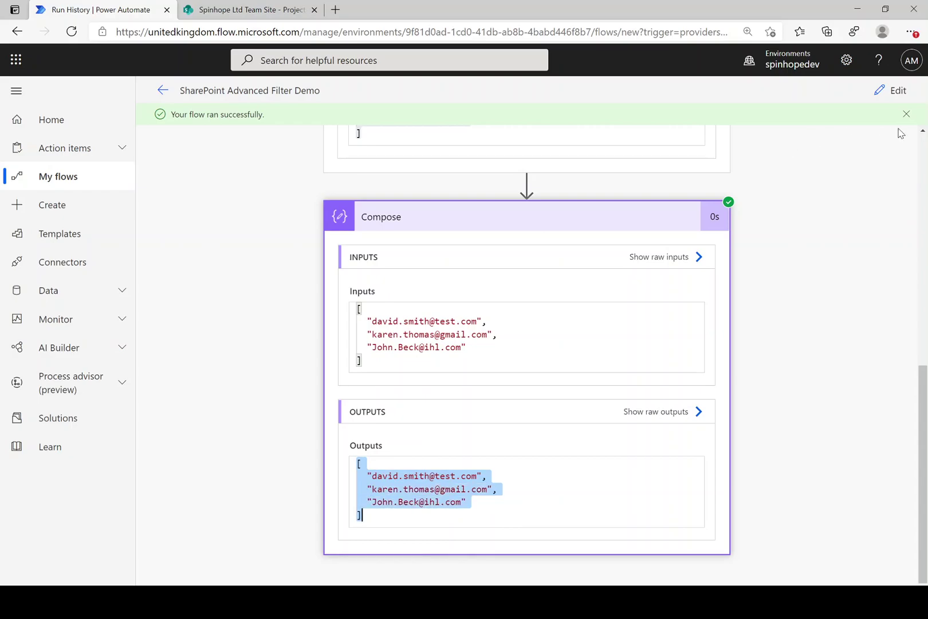
Return to editing the flow and add an Apply to each control after the Compose action
{"action": "left_click", "coordinate": [891, 91]}
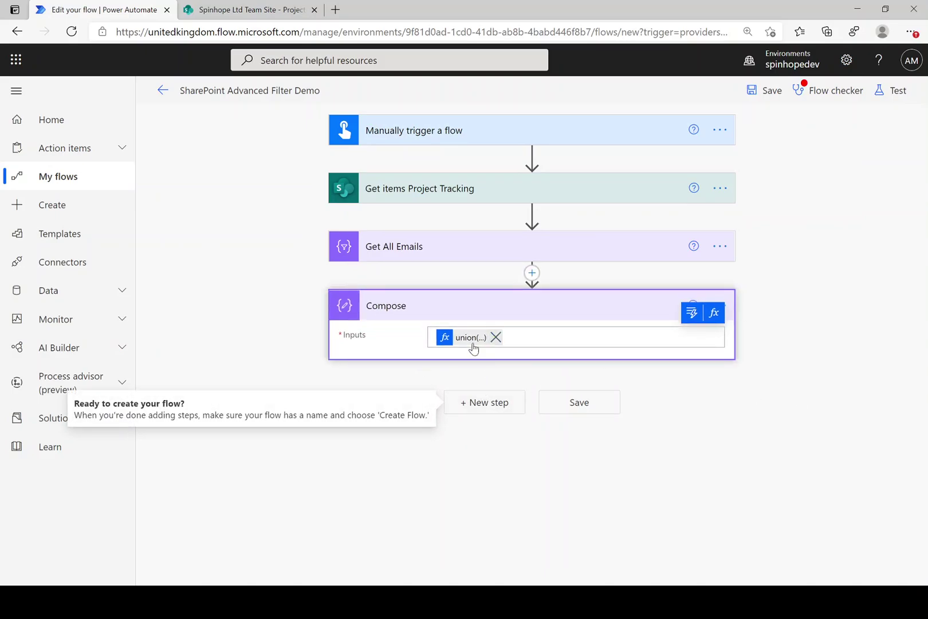
{"action": "left_click", "coordinate": [493, 402]}
{"action": "left_click", "coordinate": [370, 479]}
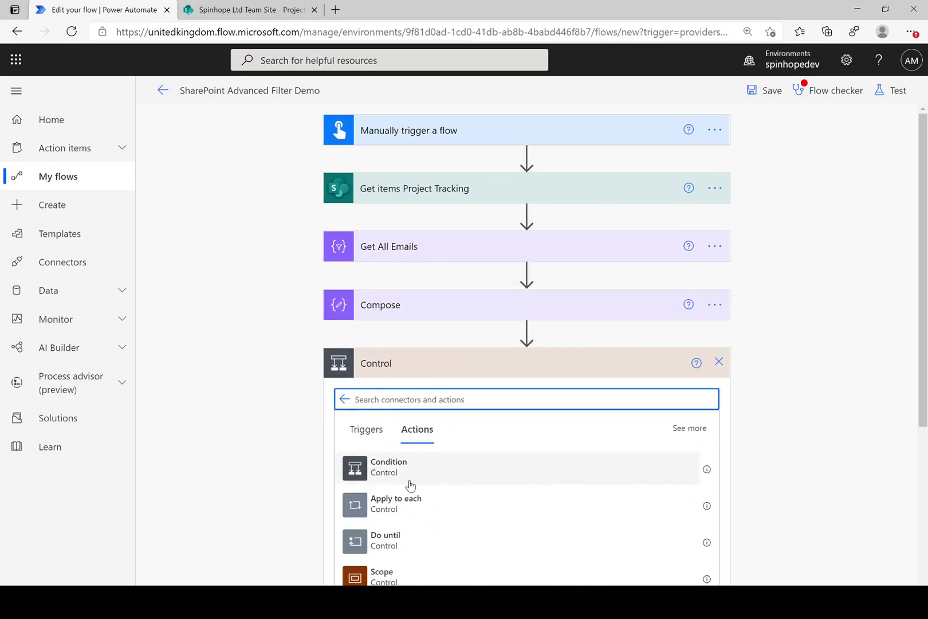
{"action": "left_click", "coordinate": [412, 506]}
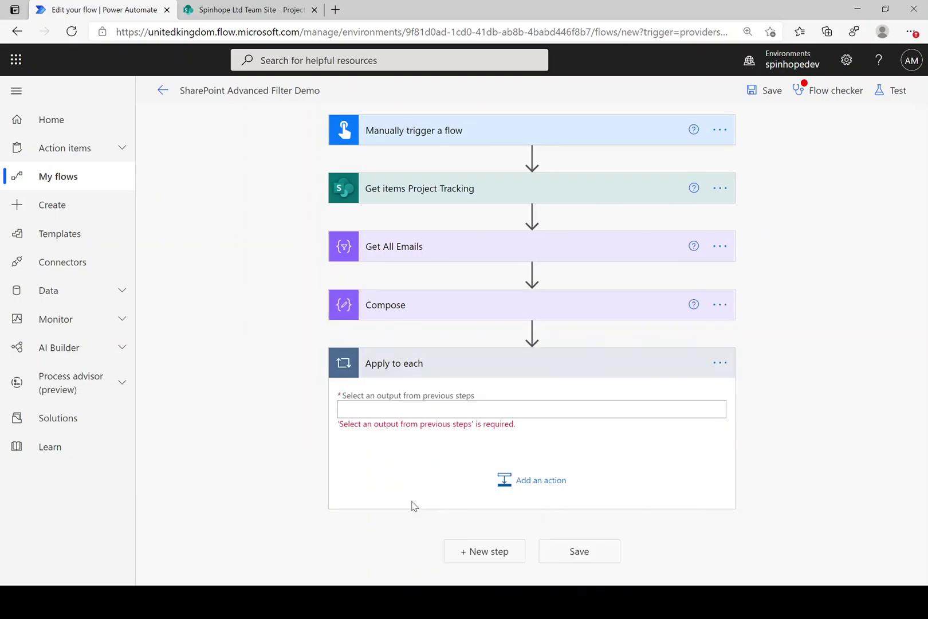
Rename the Apply to each loop to "EachEmail"
{"action": "left_click", "coordinate": [721, 363]}
{"action": "left_click", "coordinate": [783, 369]}
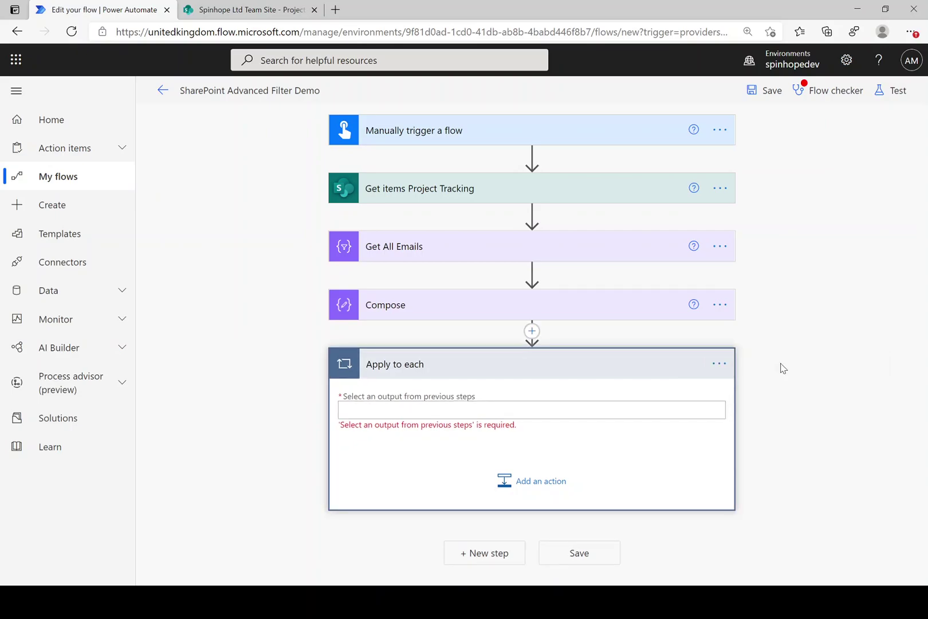
{"action": "left_click", "coordinate": [719, 363]}
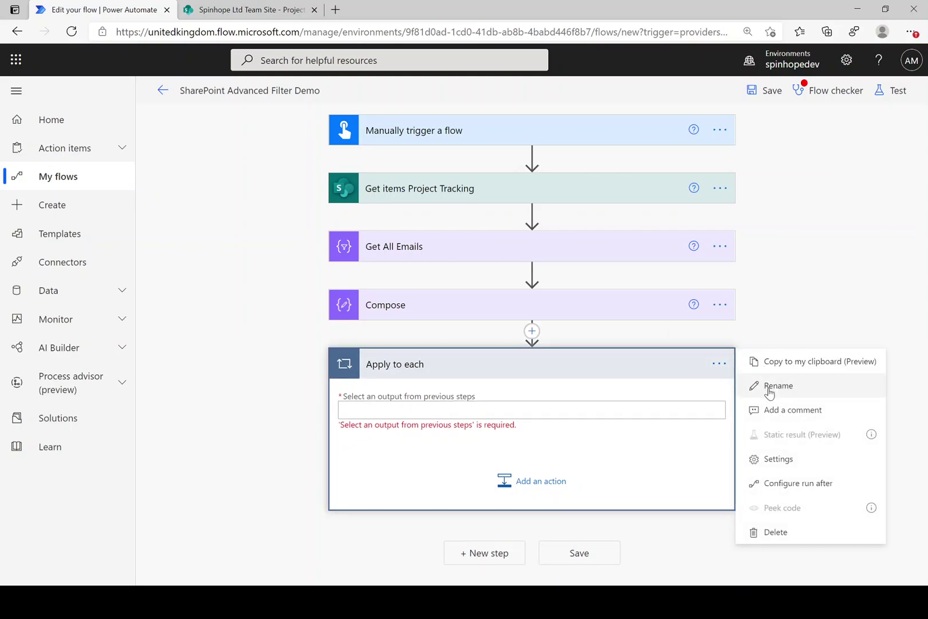
{"action": "left_click", "coordinate": [751, 383]}
{"action": "type", "text": "EachEmail"}
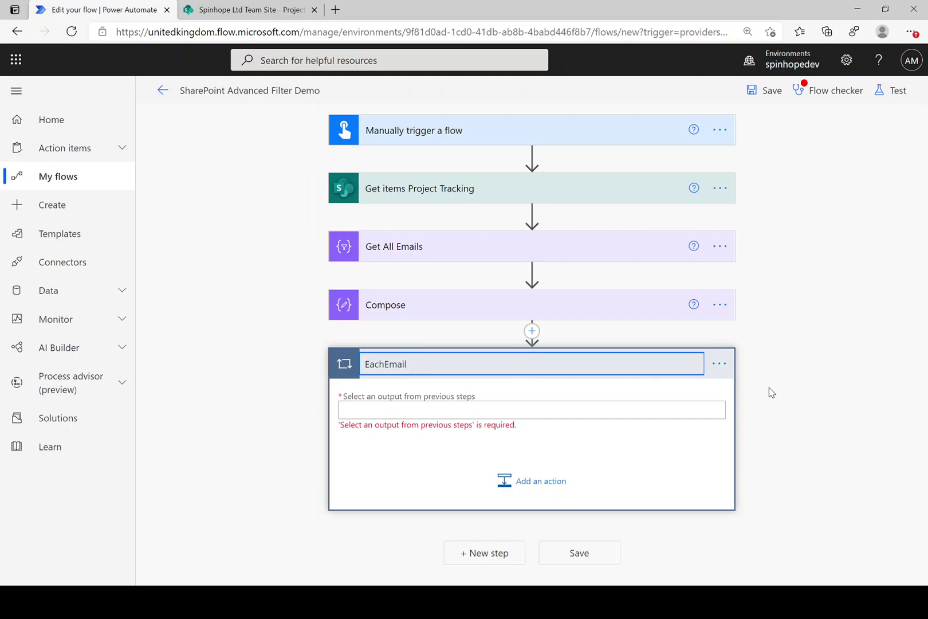
Set the EachEmail loop to iterate over the Outputs of the Compose action
{"action": "left_click", "coordinate": [349, 410]}
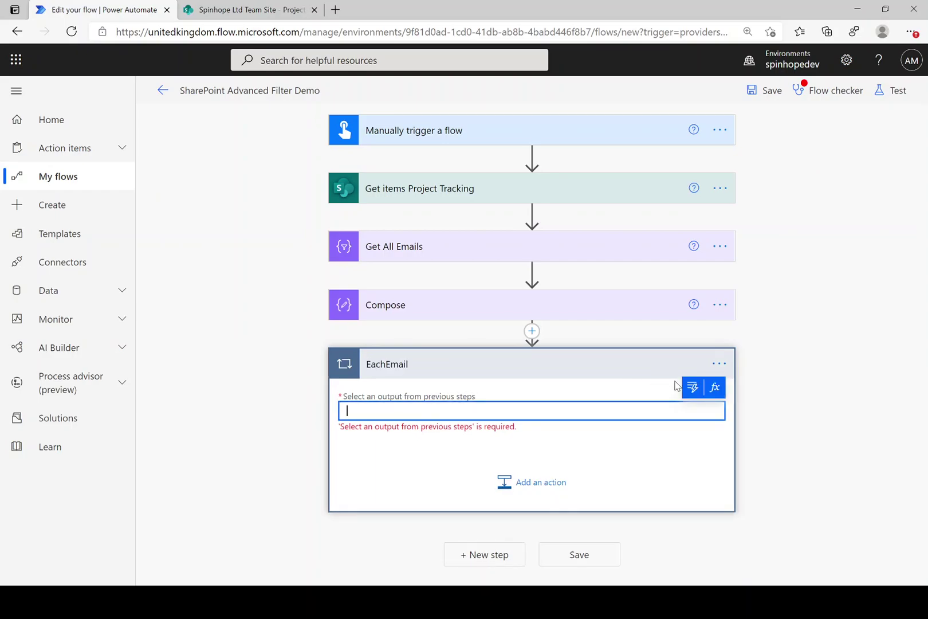
{"action": "left_click", "coordinate": [692, 388]}
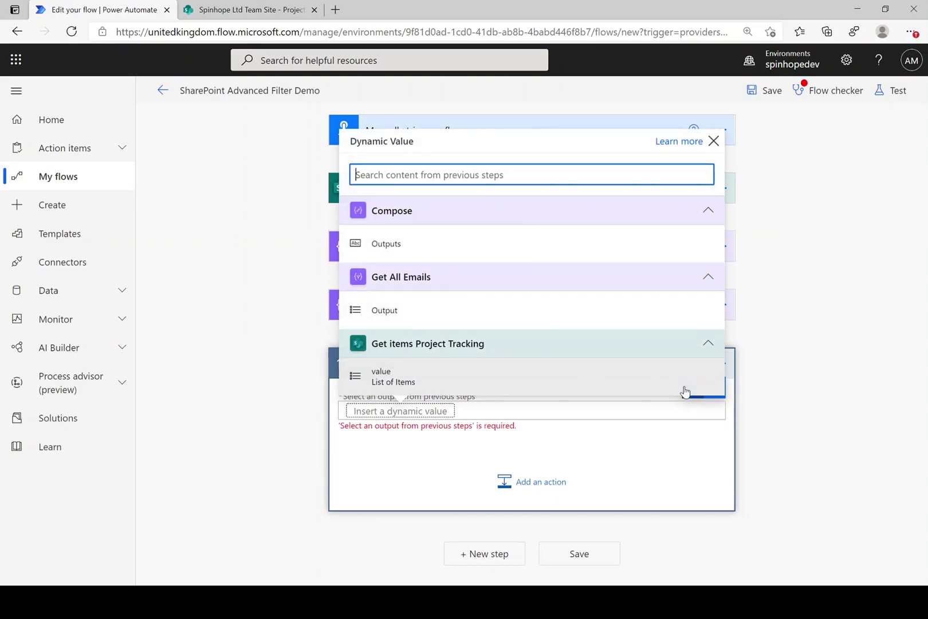
{"action": "left_click", "coordinate": [388, 245]}
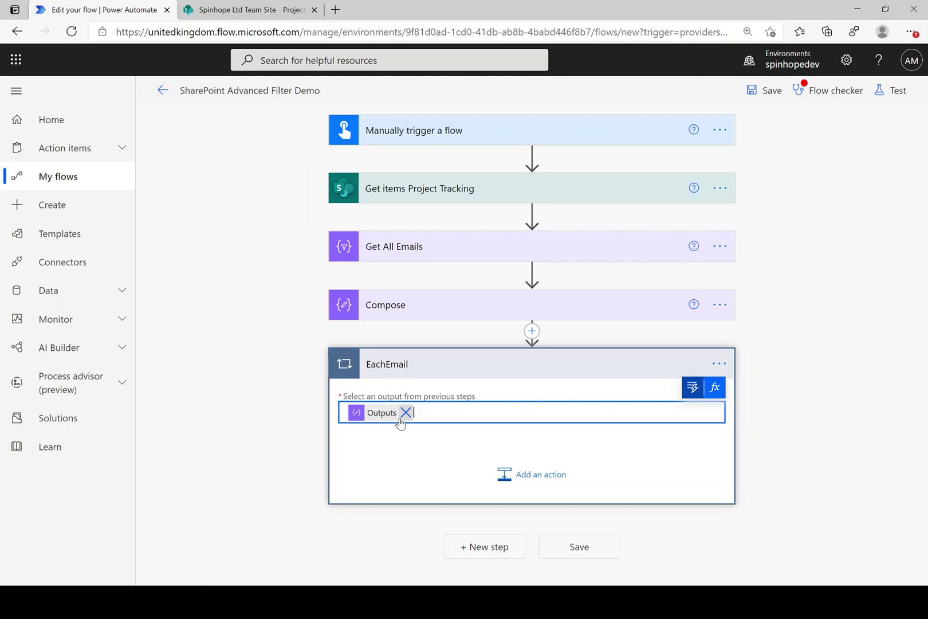
Add a Filter array action inside the EachEmail loop, taking the value list from Get items Project Tracking as its source
{"action": "left_click", "coordinate": [513, 474]}
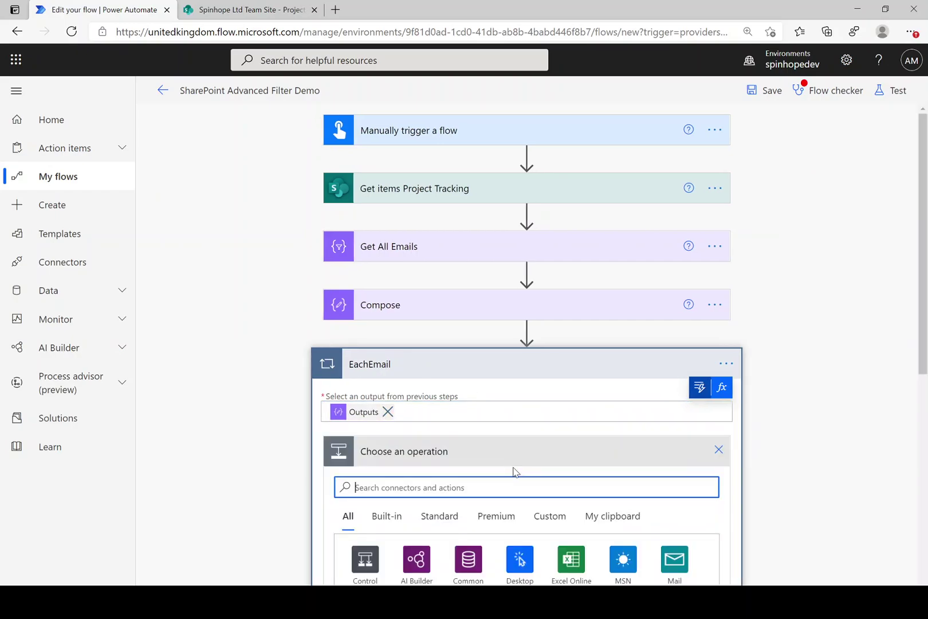
{"action": "type", "text": "filter"}
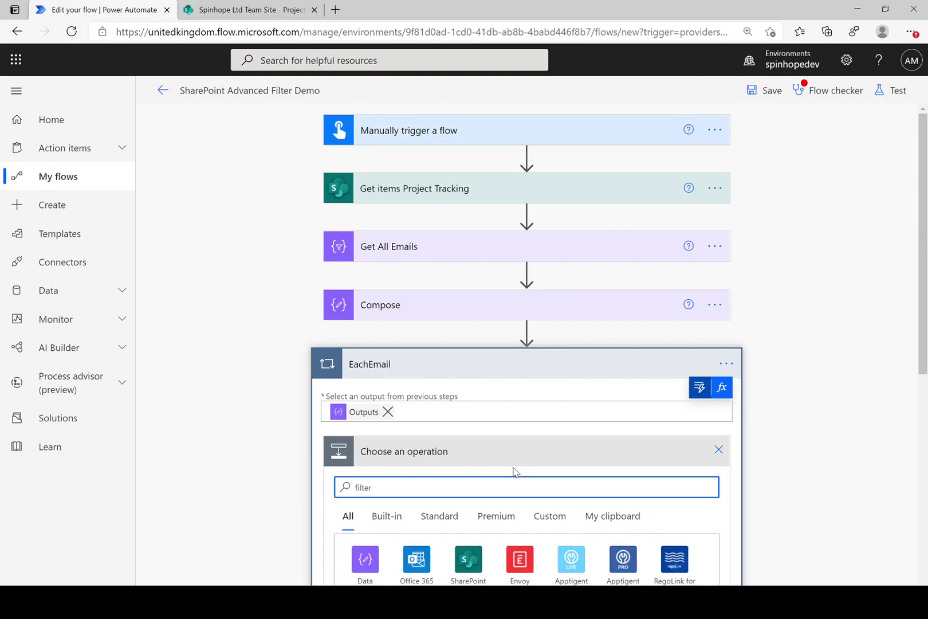
{"action": "scroll", "coordinate": [923, 283], "scroll_direction": "down", "scroll_amount": 3}
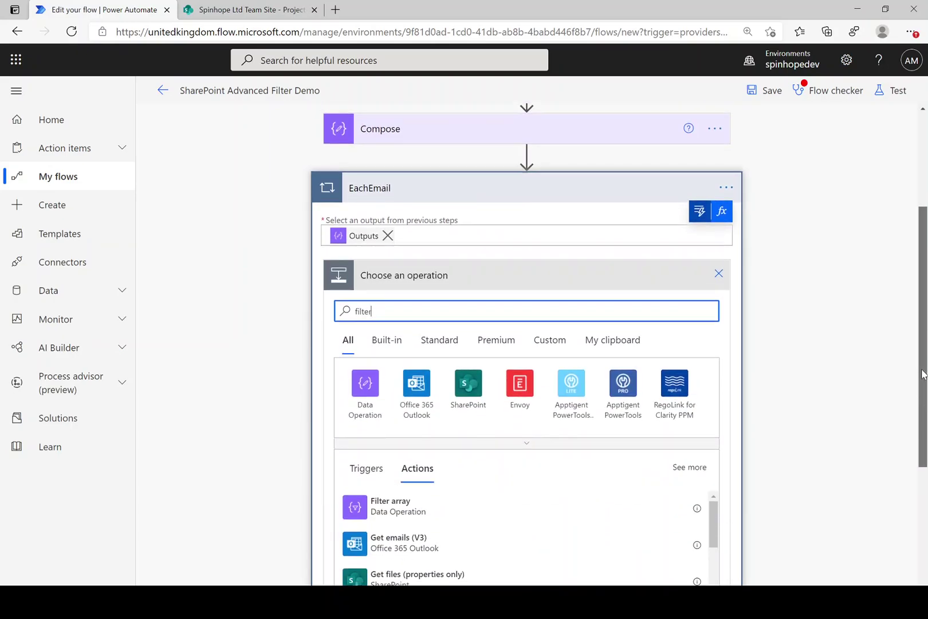
{"action": "left_click", "coordinate": [399, 504]}
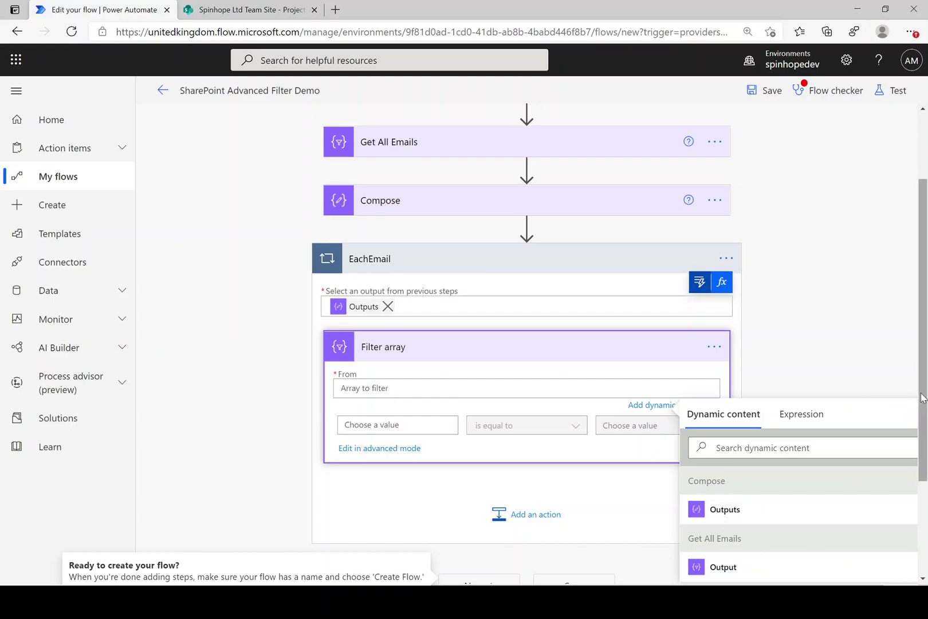
{"action": "scroll", "coordinate": [917, 504], "scroll_direction": "down", "scroll_amount": 3}
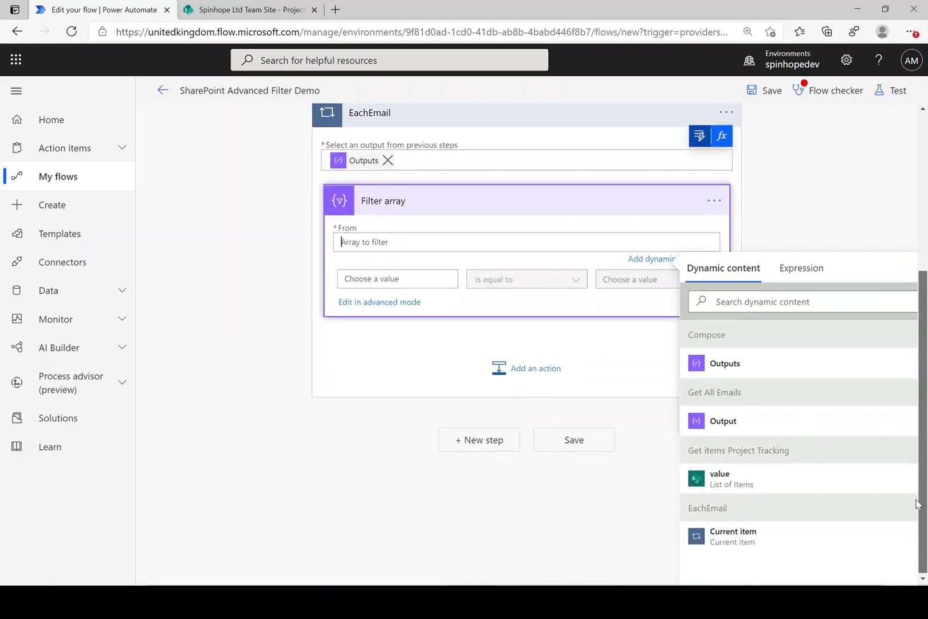
{"action": "left_click", "coordinate": [737, 474]}
Set the left side of the Filter array condition to the IT Lead Email field from Get items Project Tracking
{"action": "left_click", "coordinate": [392, 280]}
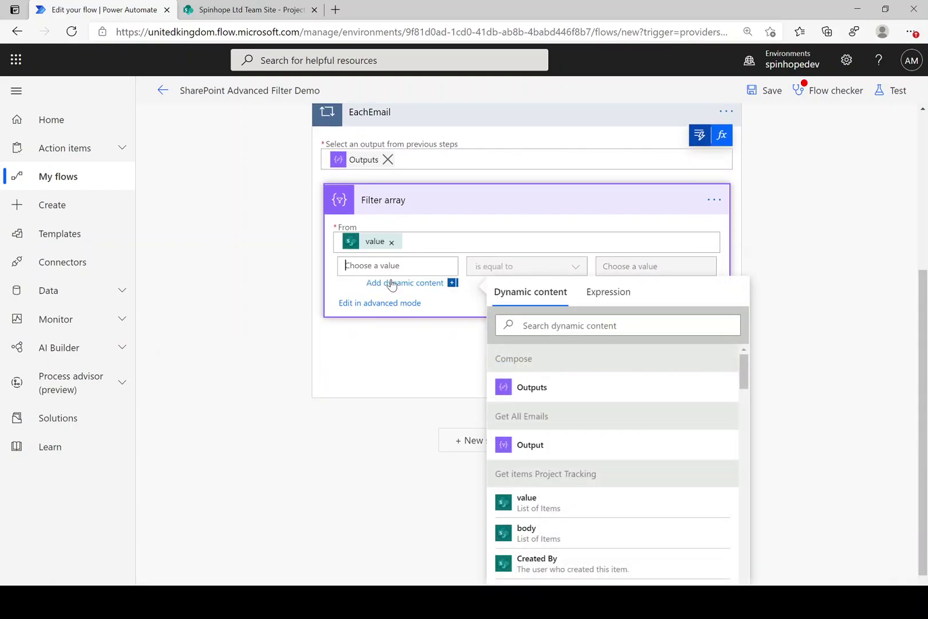
{"action": "left_click", "coordinate": [558, 325]}
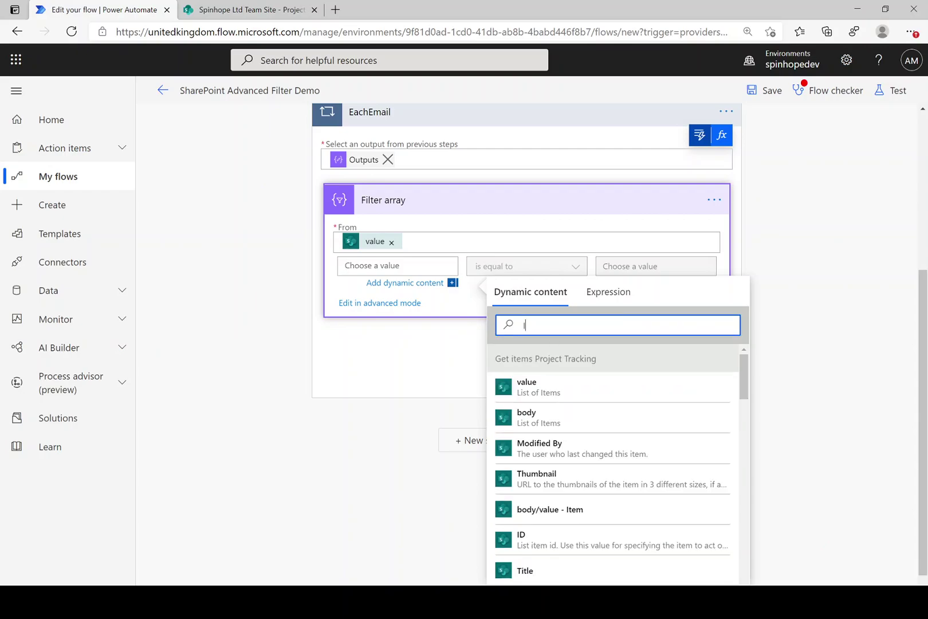
{"action": "type", "text": "IT"}
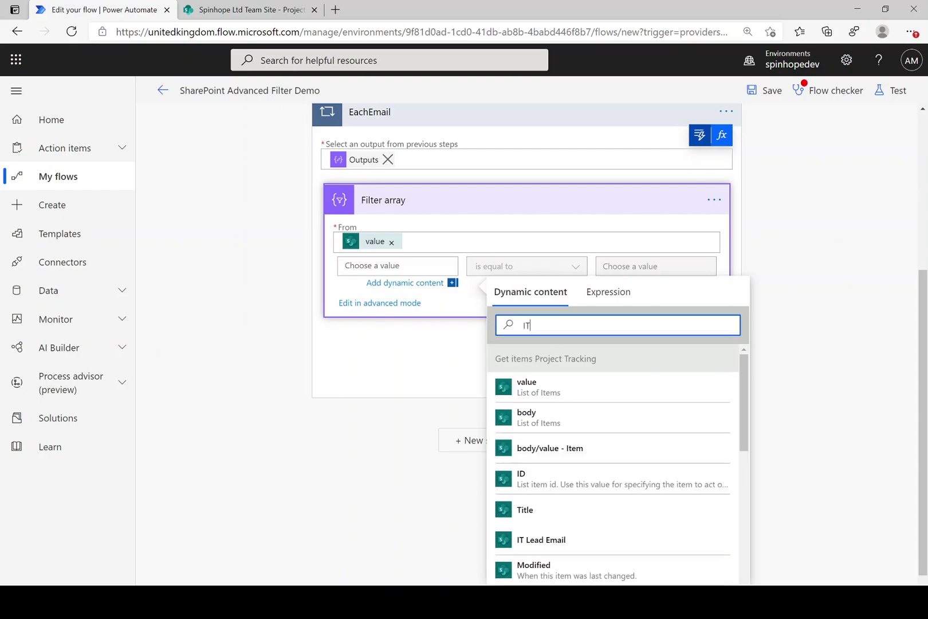
{"action": "left_click", "coordinate": [577, 544]}
Complete the Filter array condition by comparing IT Lead Email with the expression items('EachEmail')
{"action": "left_click", "coordinate": [655, 266]}
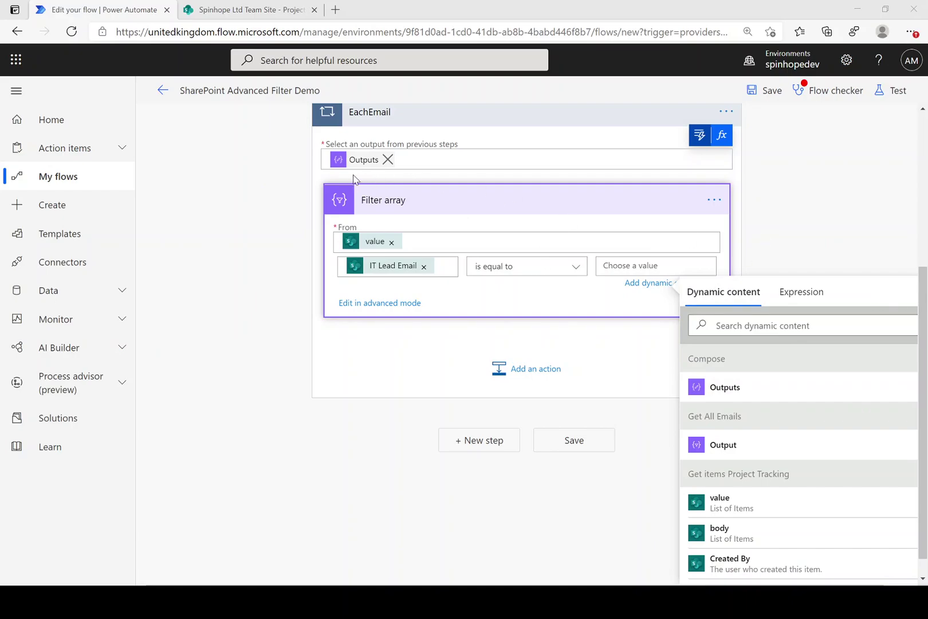
{"action": "left_click", "coordinate": [796, 293]}
{"action": "type", "text": "items("}
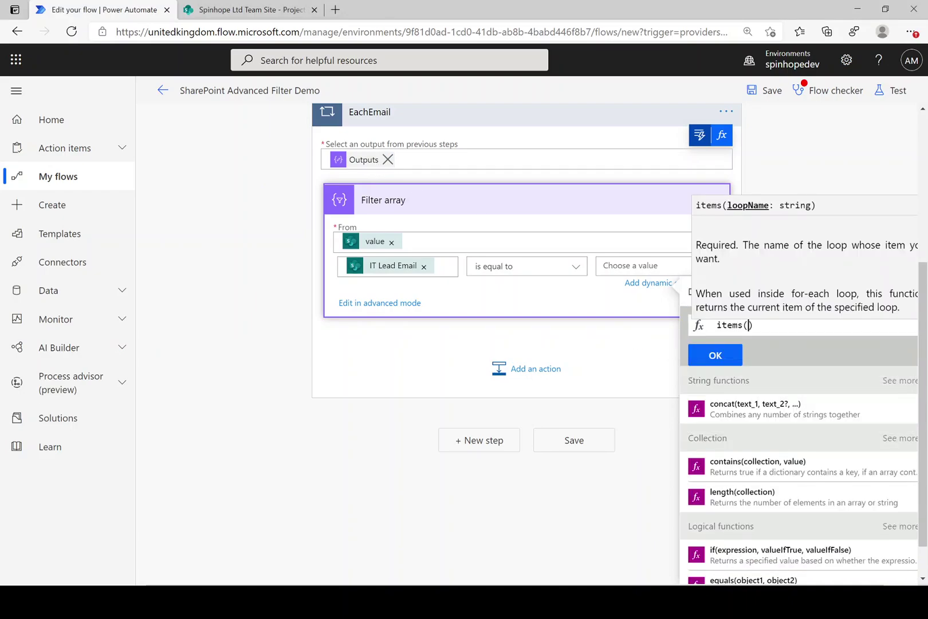
{"action": "type", "text": "'"}
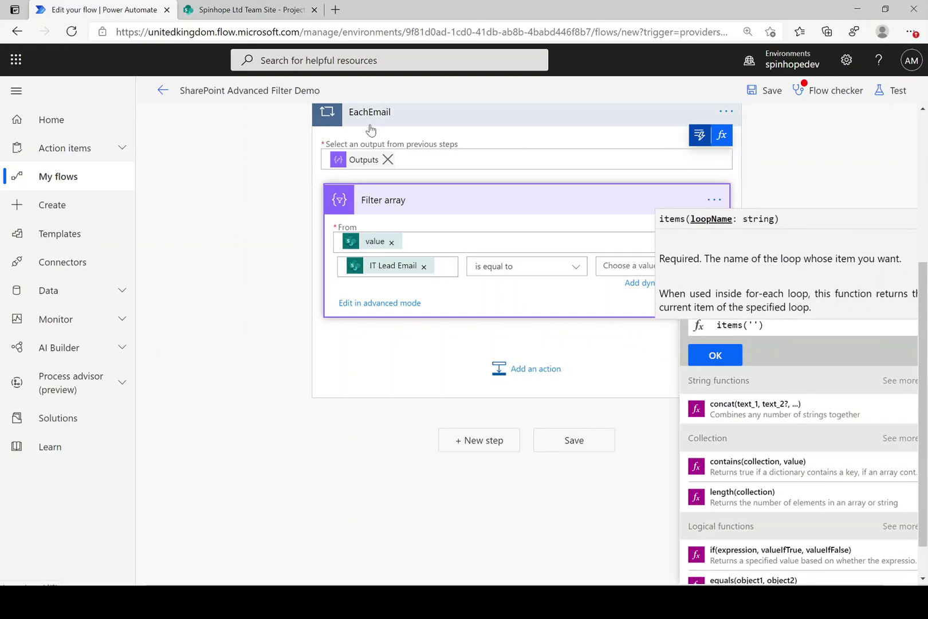
{"action": "type", "text": "EachEmail"}
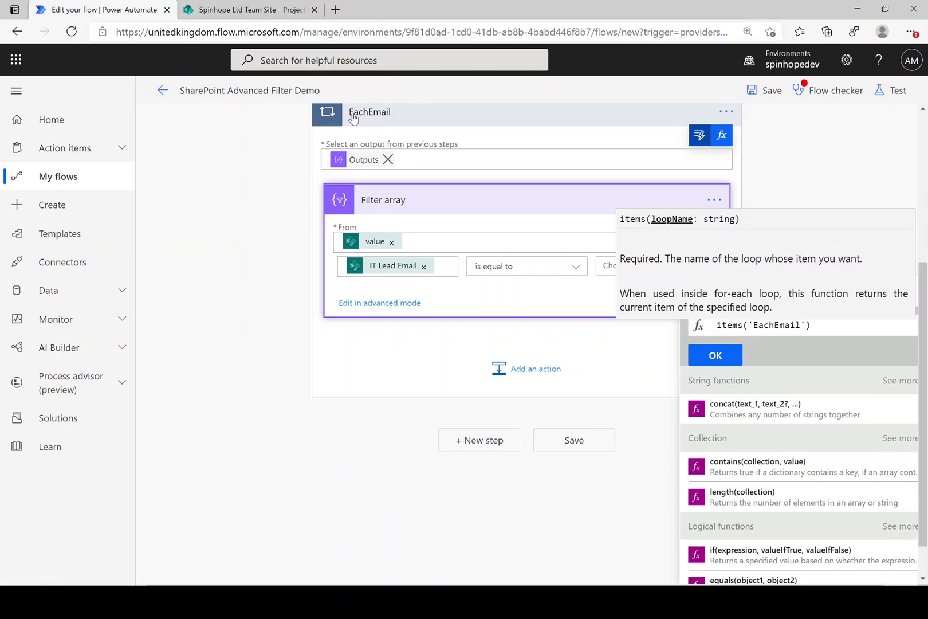
{"action": "left_click", "coordinate": [717, 355]}
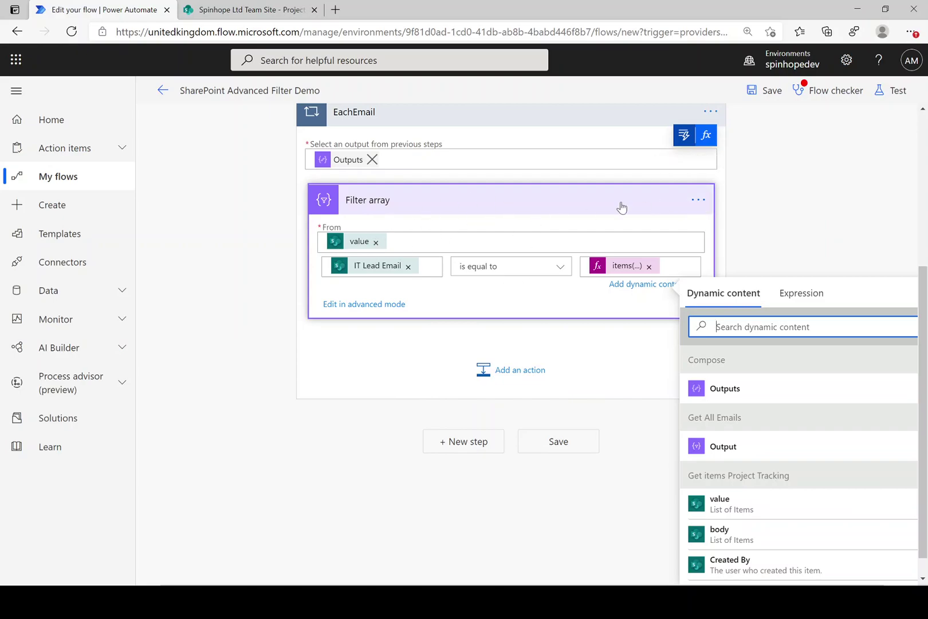
Rename the Filter array action to "Filter by each email"
{"action": "left_click", "coordinate": [699, 200]}
{"action": "left_click", "coordinate": [734, 217]}
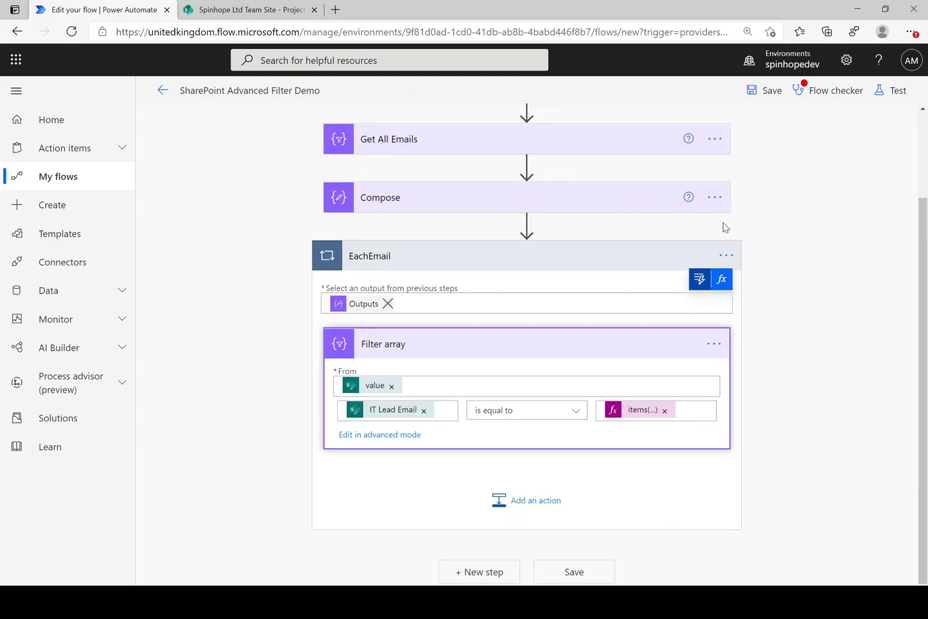
{"action": "left_click", "coordinate": [714, 343]}
{"action": "left_click", "coordinate": [761, 370]}
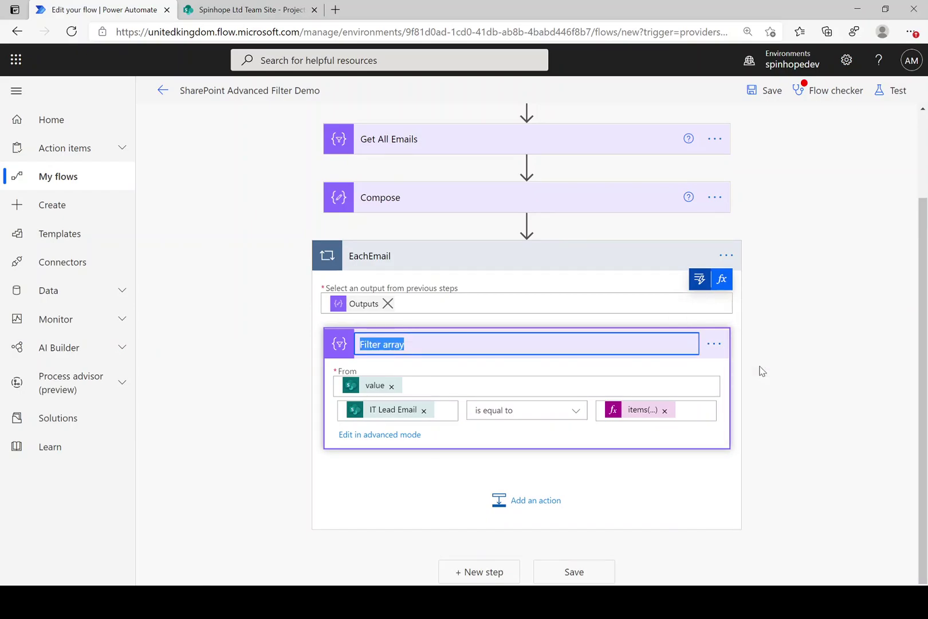
{"action": "key", "text": "End"}
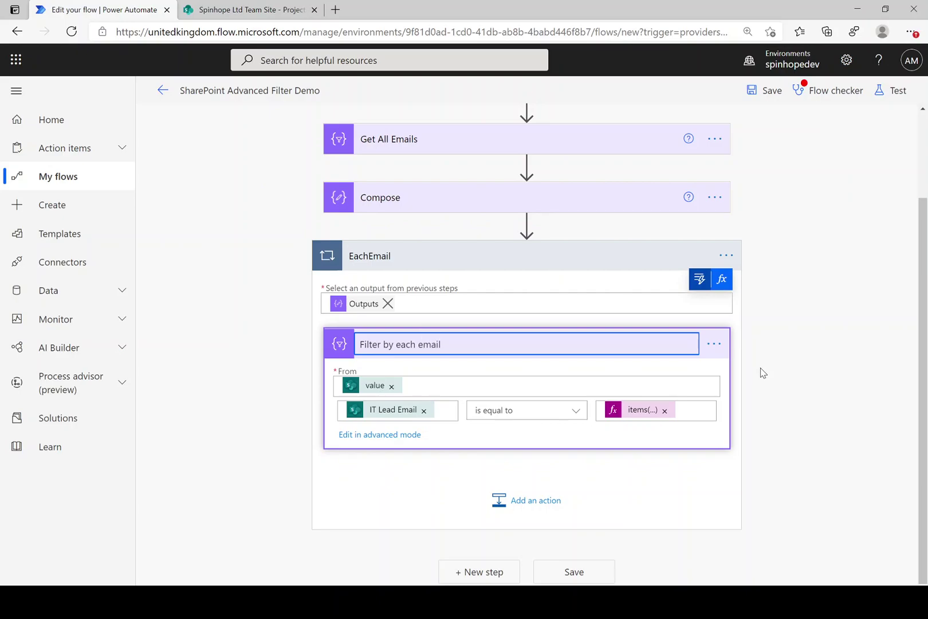
{"action": "left_click", "coordinate": [224, 402]}
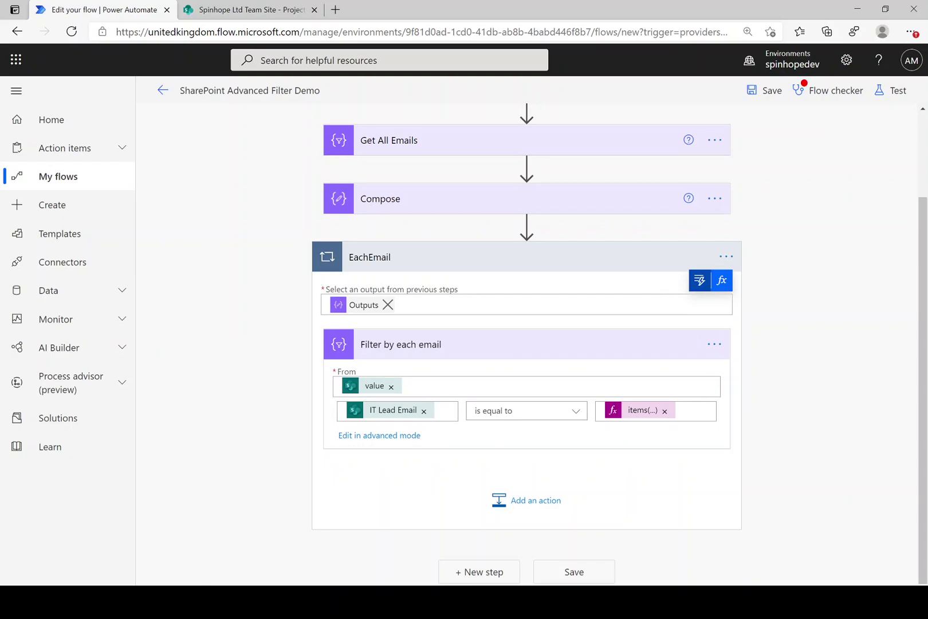
Add a Create CSV table data operation inside the EachEmail loop, following the Filter by each email action
{"action": "left_click", "coordinate": [524, 500]}
{"action": "type", "text": "create cdsv"}
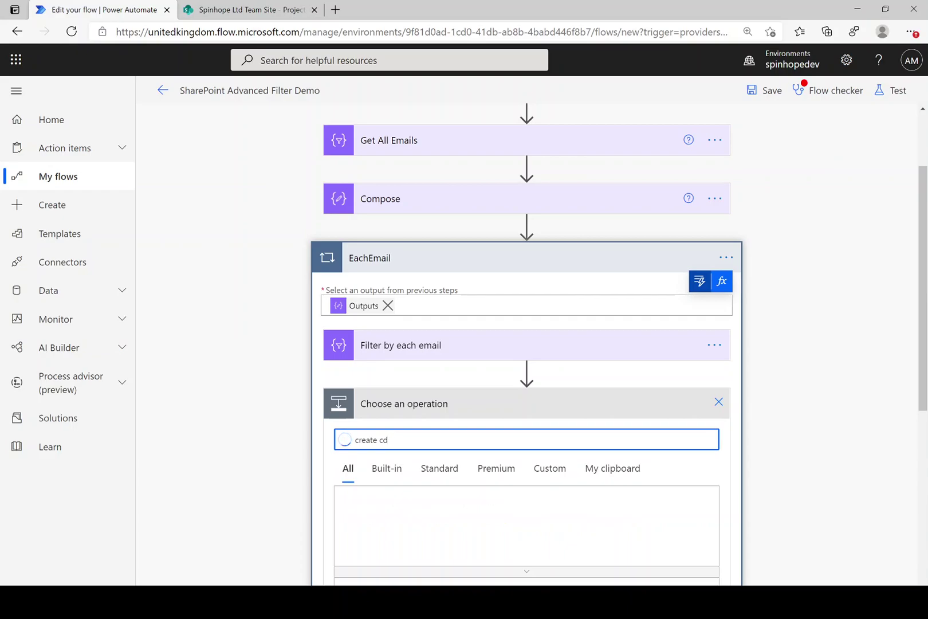
{"action": "key", "text": "BackSpace"}
{"action": "key", "text": "BackSpace"}
{"action": "key", "text": "BackSpace"}
{"action": "key", "text": "BackSpace"}
{"action": "key", "text": "BackSpace"}
{"action": "key", "text": "BackSpace"}
{"action": "key", "text": "BackSpace"}
{"action": "key", "text": "BackSpace"}
{"action": "key", "text": "BackSpace"}
{"action": "type", "text": "c"}
{"action": "key", "text": "BackSpace"}
{"action": "type", "text": "csv"}
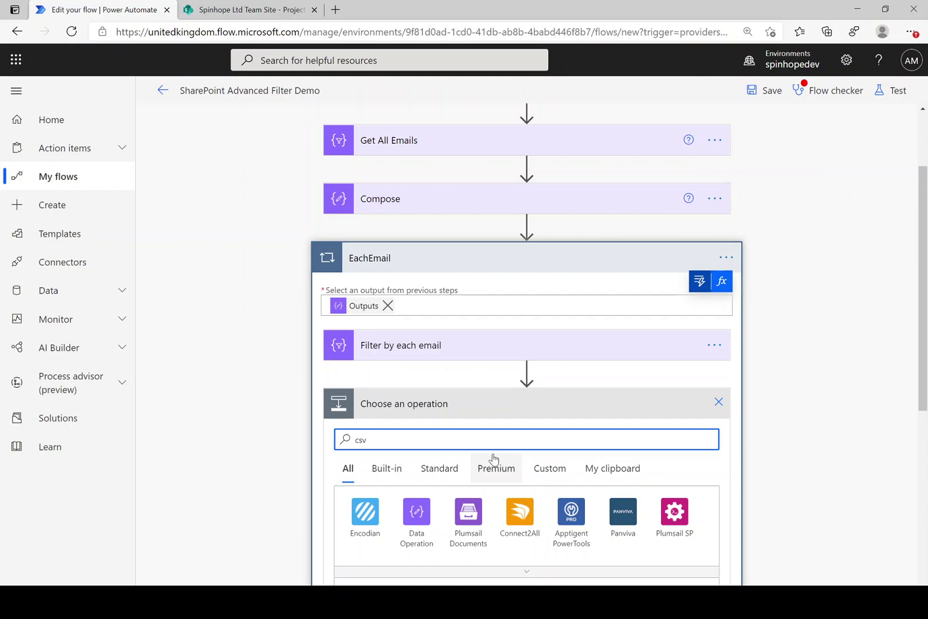
{"action": "left_click", "coordinate": [416, 513]}
{"action": "scroll", "coordinate": [459, 458], "scroll_direction": "down", "scroll_amount": 2}
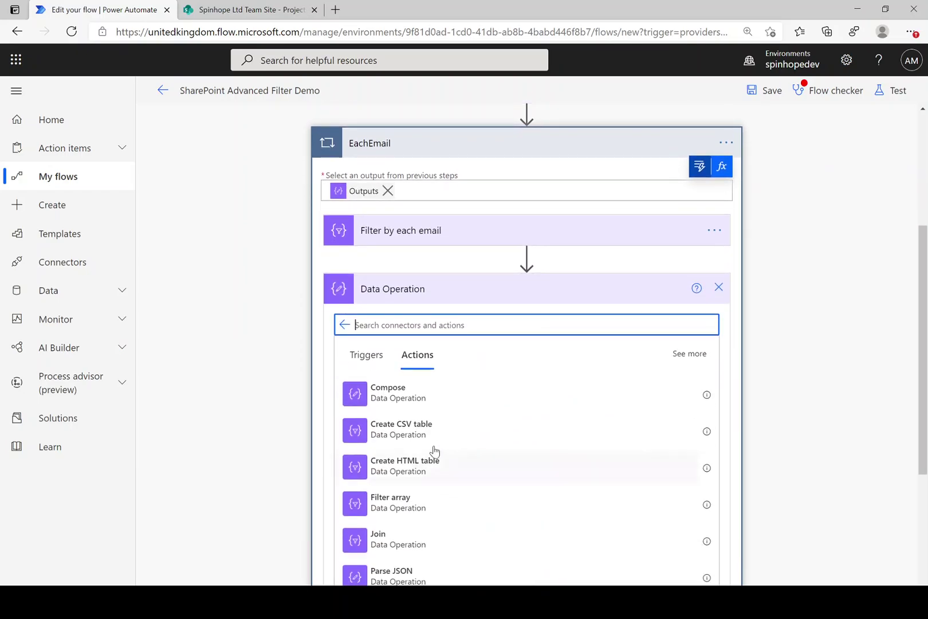
{"action": "left_click", "coordinate": [399, 432]}
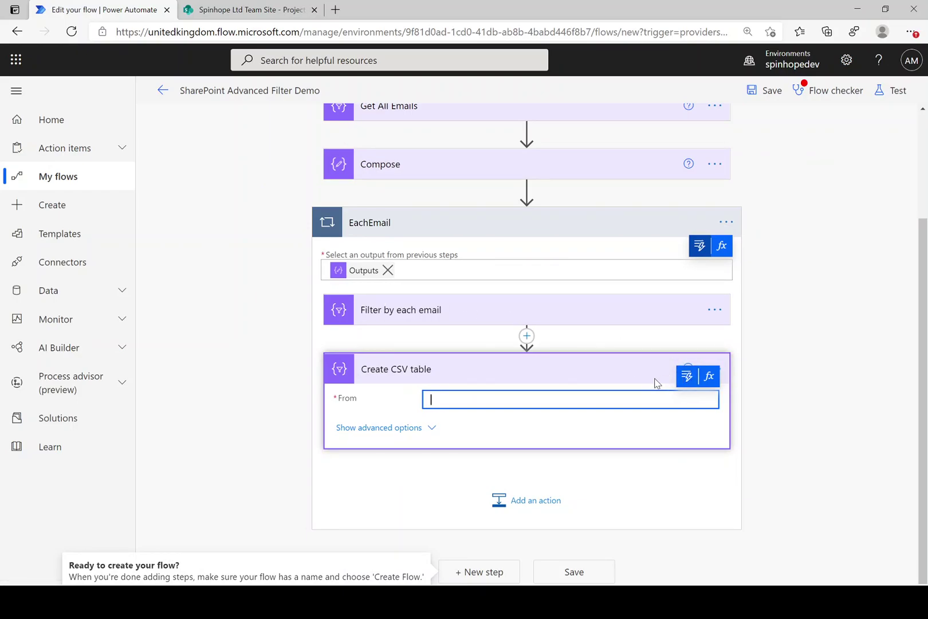
Use the Body of Filter by each email as the CSV table's source and set its columns to Custom
{"action": "left_click", "coordinate": [688, 378]}
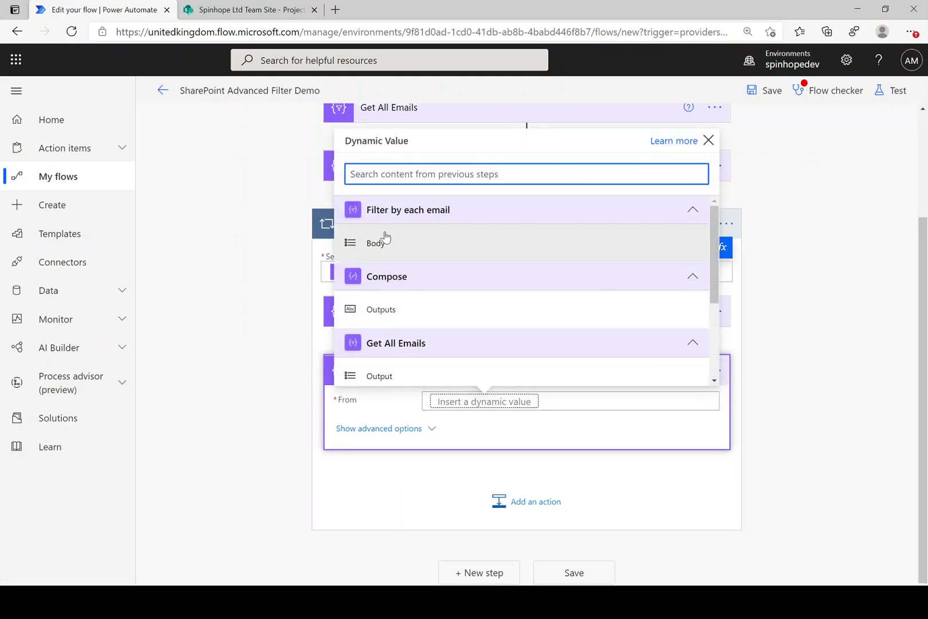
{"action": "left_click", "coordinate": [378, 246]}
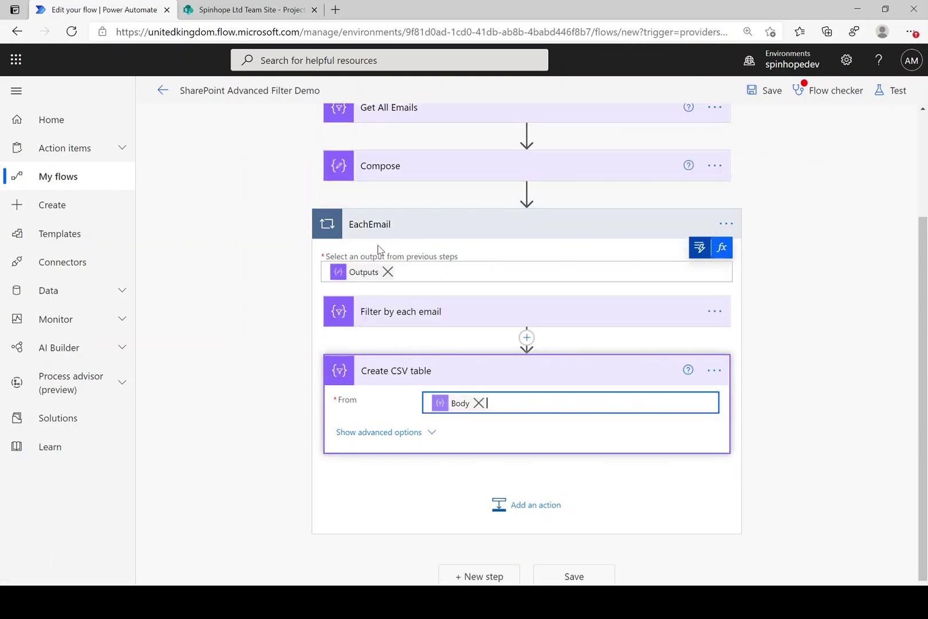
{"action": "left_click", "coordinate": [399, 431]}
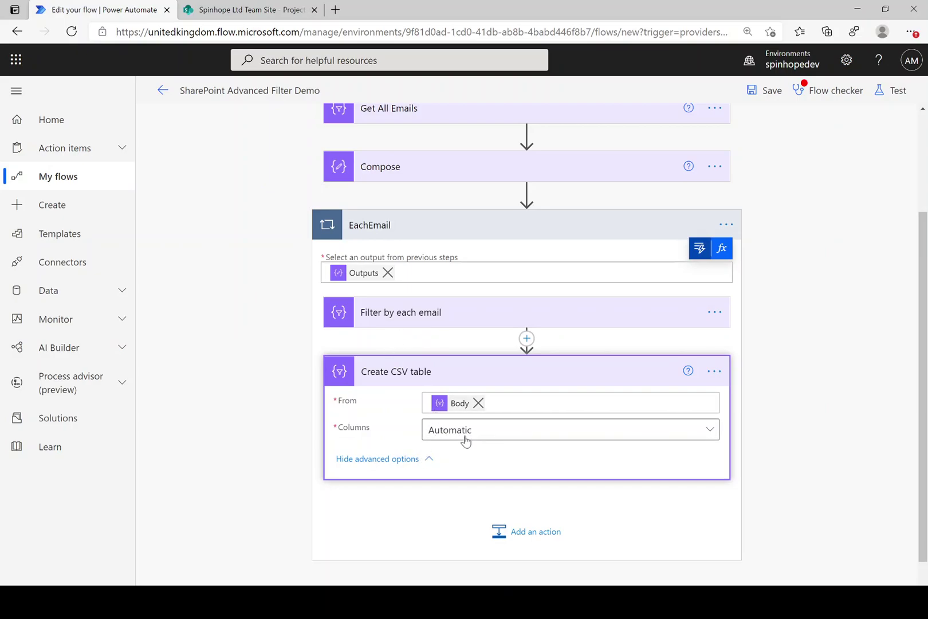
{"action": "scroll", "coordinate": [465, 440], "scroll_direction": "up", "scroll_amount": 1}
{"action": "left_click", "coordinate": [488, 463]}
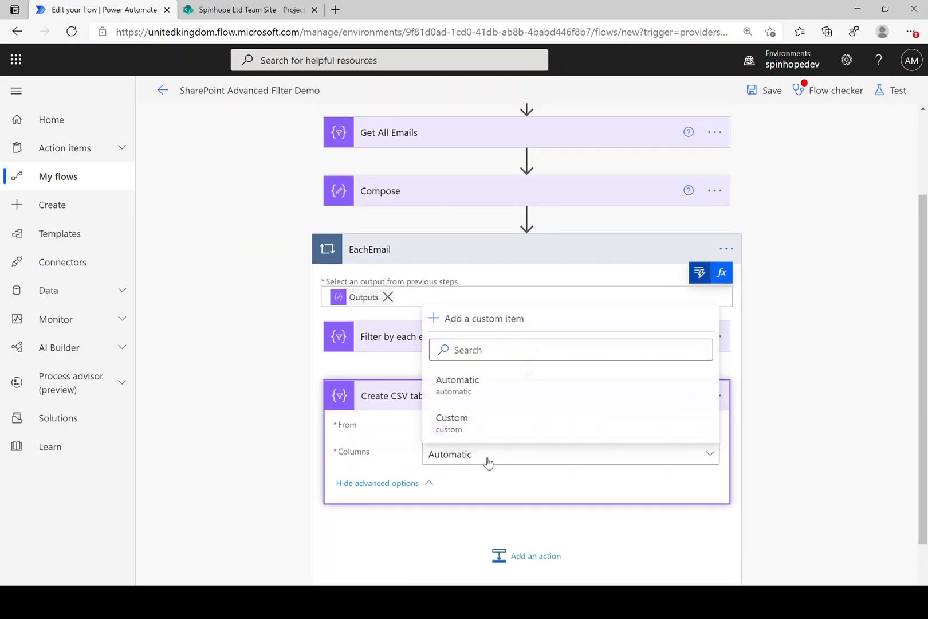
{"action": "left_click", "coordinate": [466, 426]}
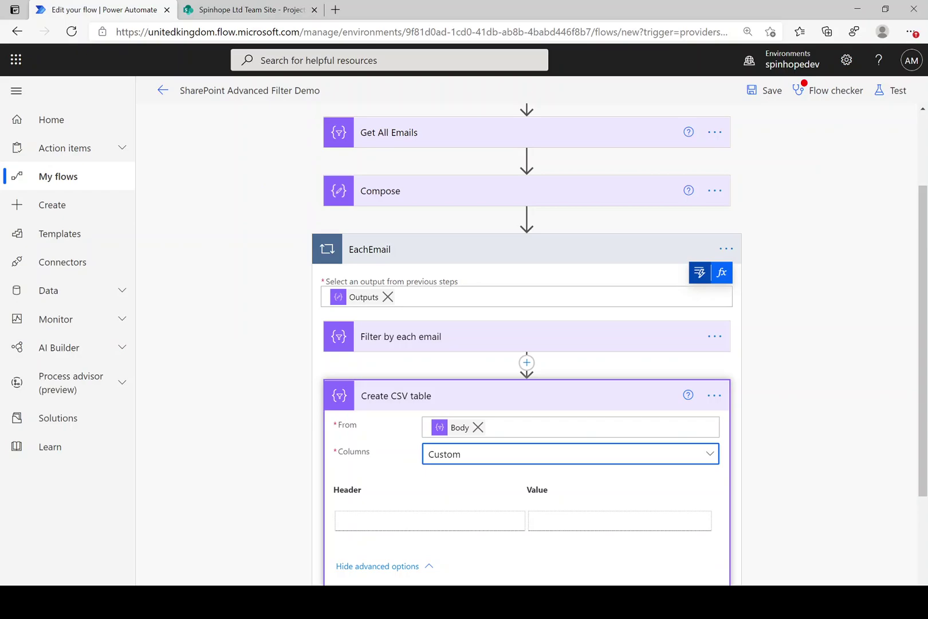
Add a custom CSV column with the header Title and the value expression item()?['Title']
{"action": "left_click", "coordinate": [452, 518]}
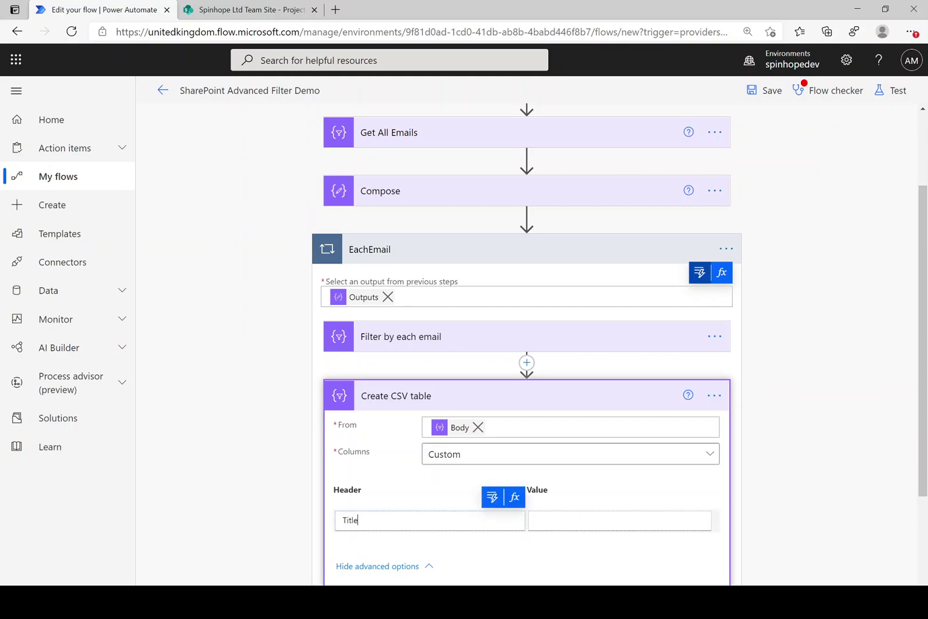
{"action": "key", "text": "Tab"}
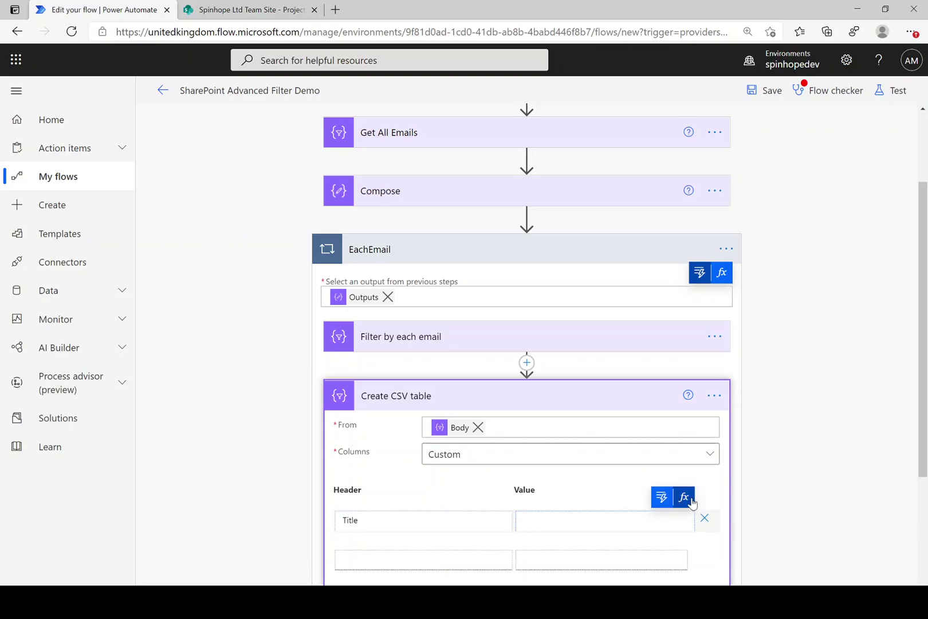
{"action": "left_click", "coordinate": [691, 500]}
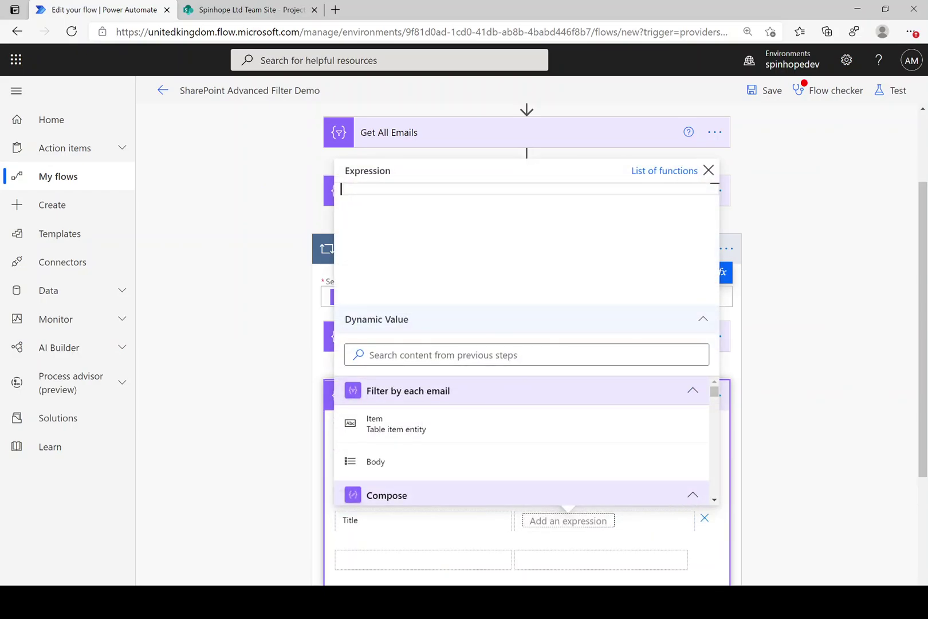
{"action": "type", "text": "item"}
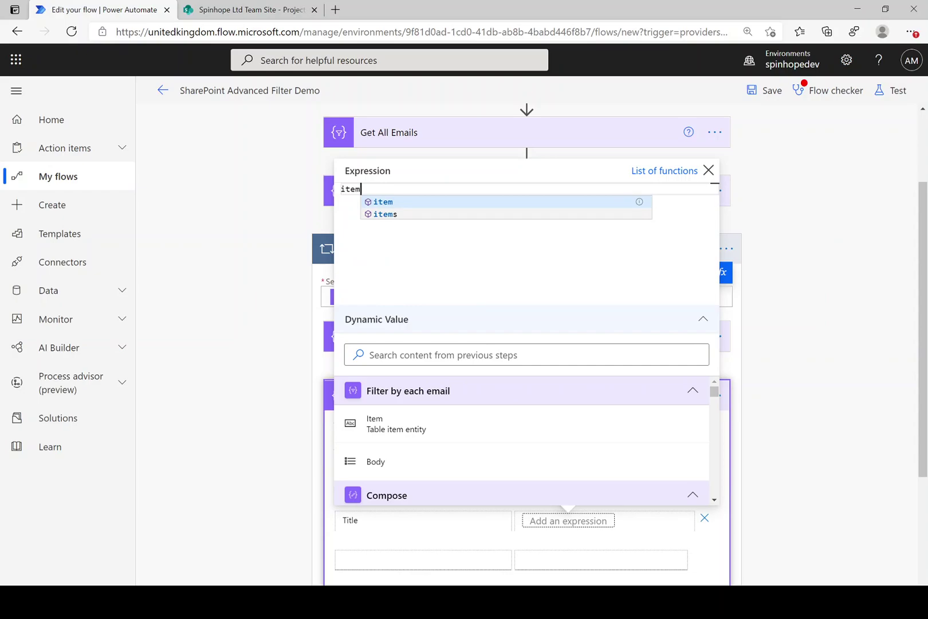
{"action": "type", "text": "()"}
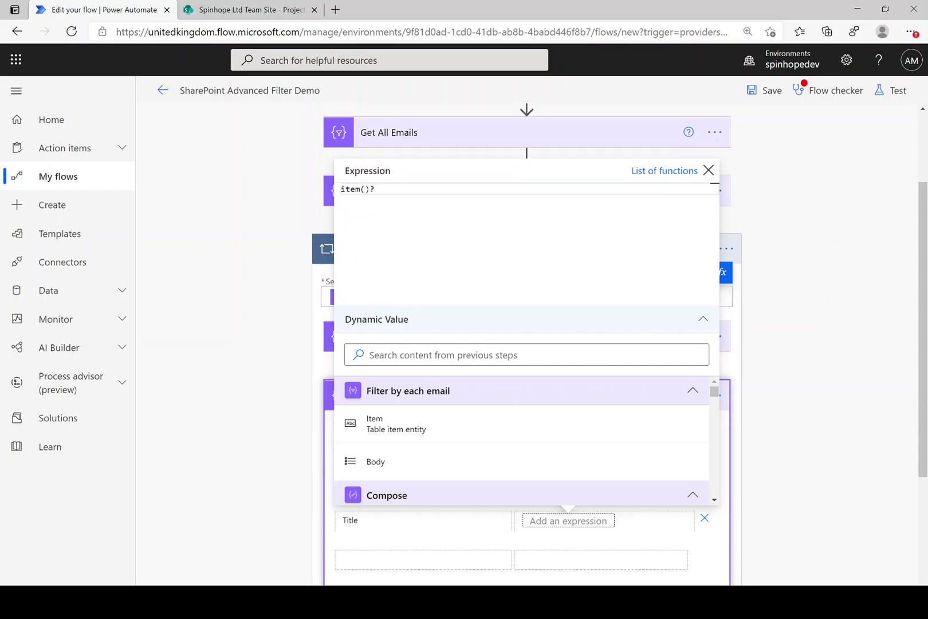
{"action": "type", "text": "?['Title"}
{"action": "key", "text": "Return"}
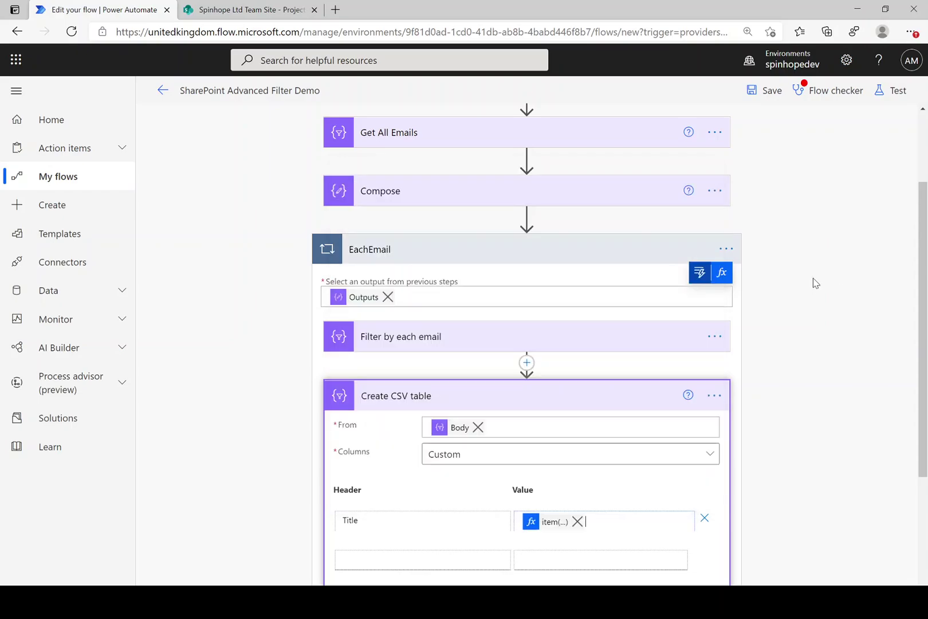
Save the SharePoint Advanced Filter Demo flow with its Title-only CSV table
{"action": "left_click", "coordinate": [343, 560]}
{"action": "left_click", "coordinate": [372, 584]}
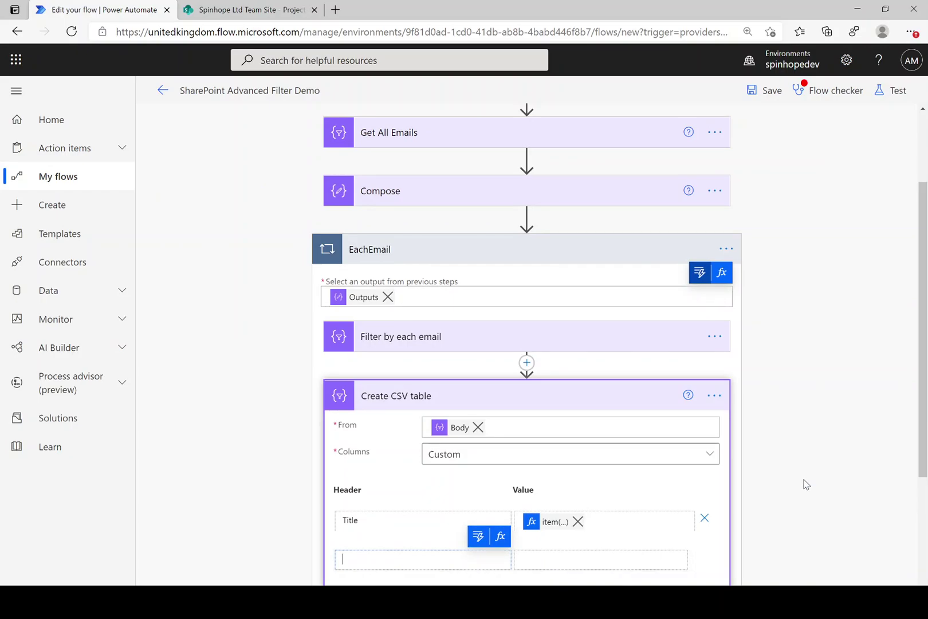
{"action": "left_click", "coordinate": [537, 519]}
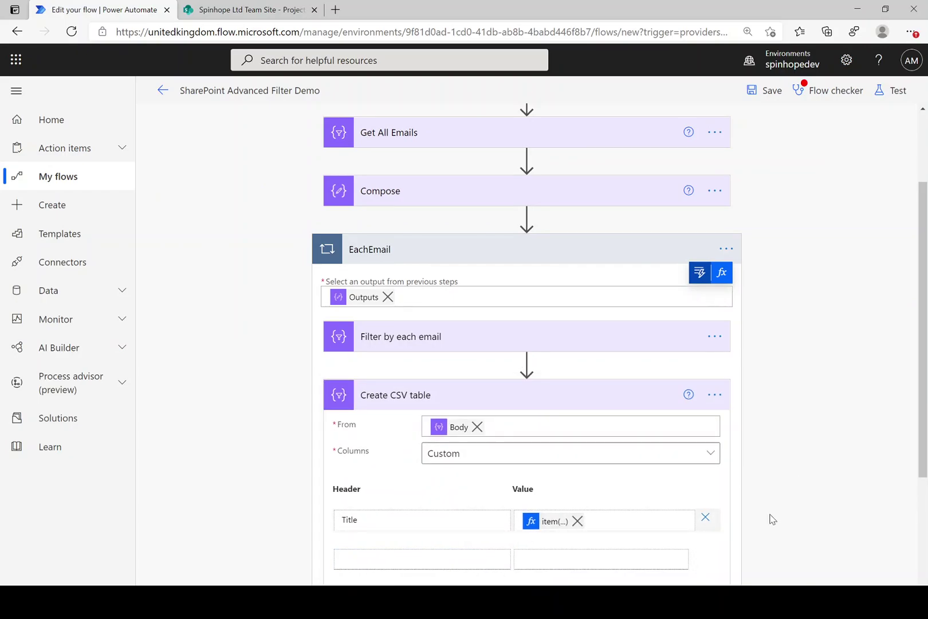
{"action": "left_click", "coordinate": [772, 92]}
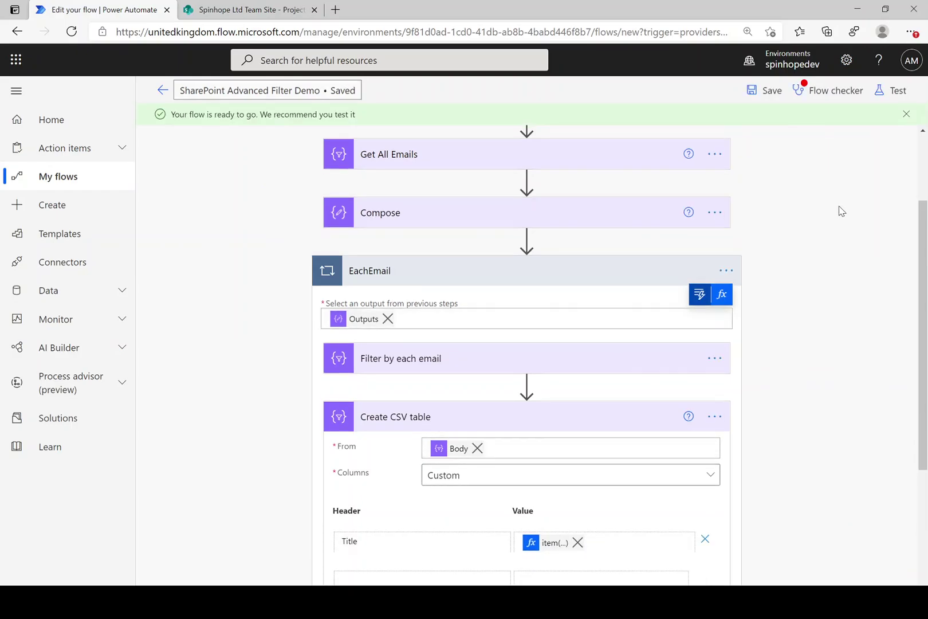
Test the SharePoint Advanced Filter Demo flow by running it manually and open the results of the run
{"action": "left_click", "coordinate": [894, 92]}
{"action": "left_click", "coordinate": [906, 96]}
{"action": "left_click", "coordinate": [899, 90]}
{"action": "left_click", "coordinate": [734, 571]}
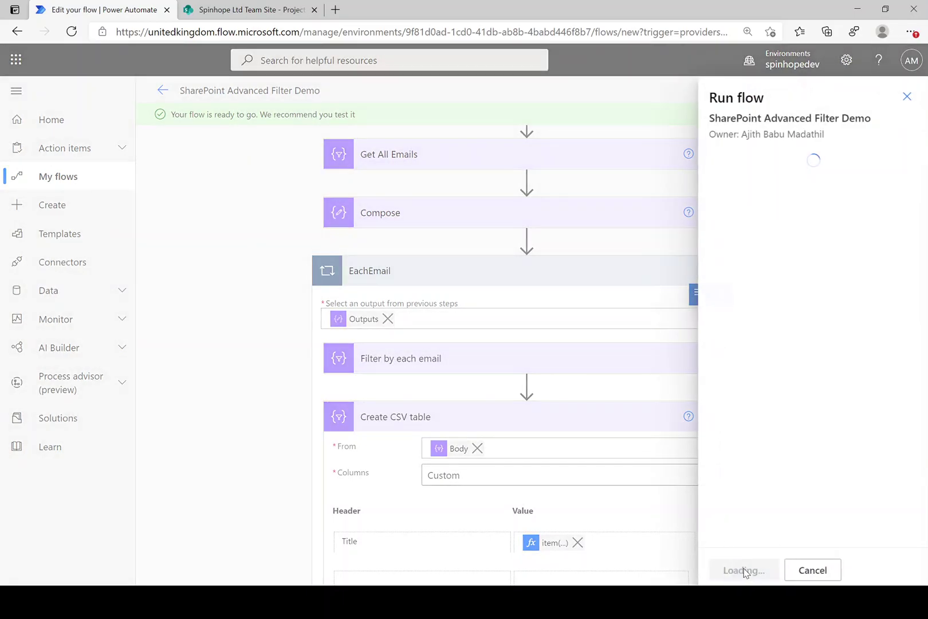
{"action": "left_click", "coordinate": [740, 570]}
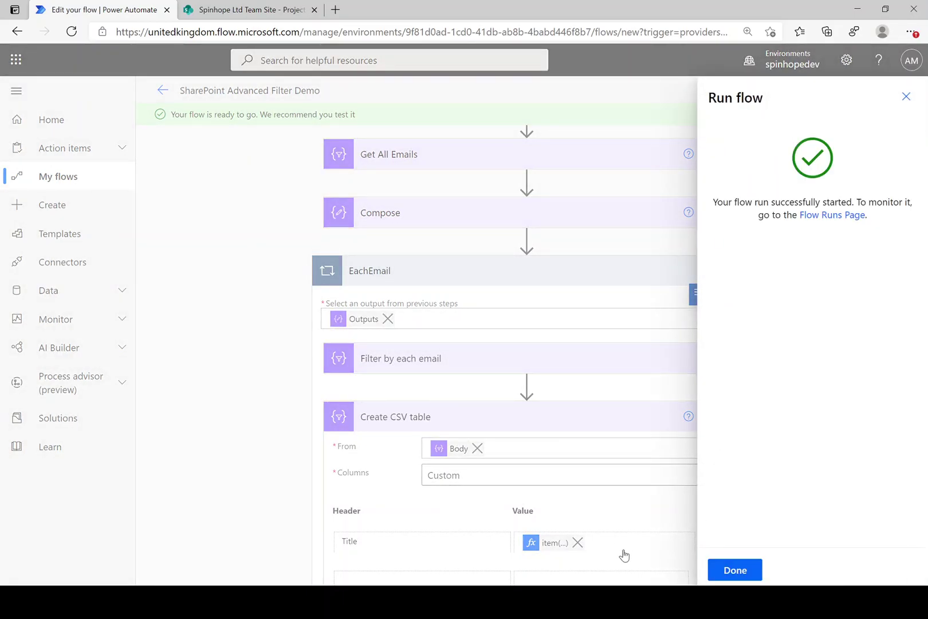
{"action": "left_click", "coordinate": [725, 567]}
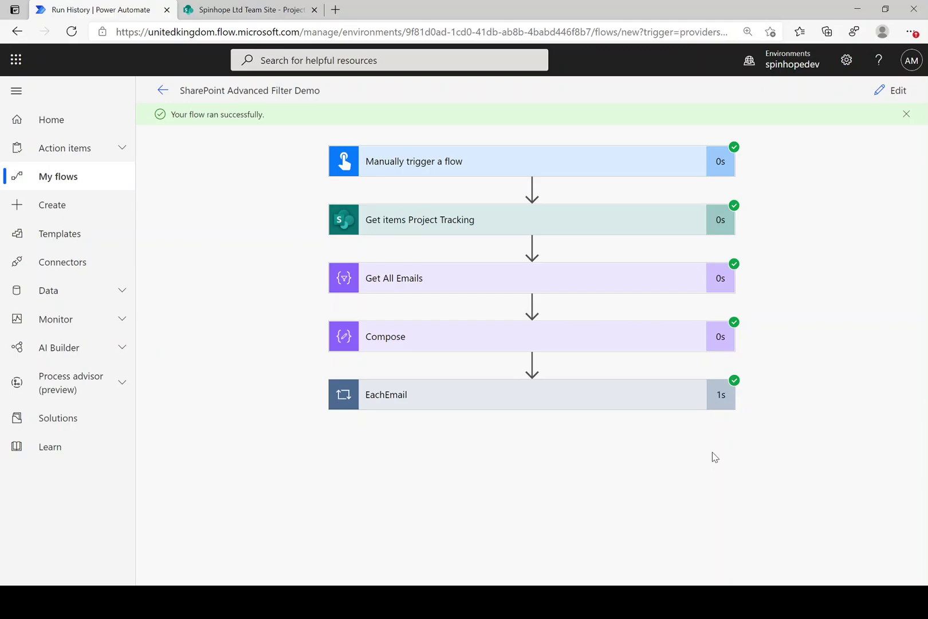
Review the Project Tracking list items and inspect the Filter by each email inputs and outputs in the first EachEmail iteration
{"action": "left_click", "coordinate": [240, 10]}
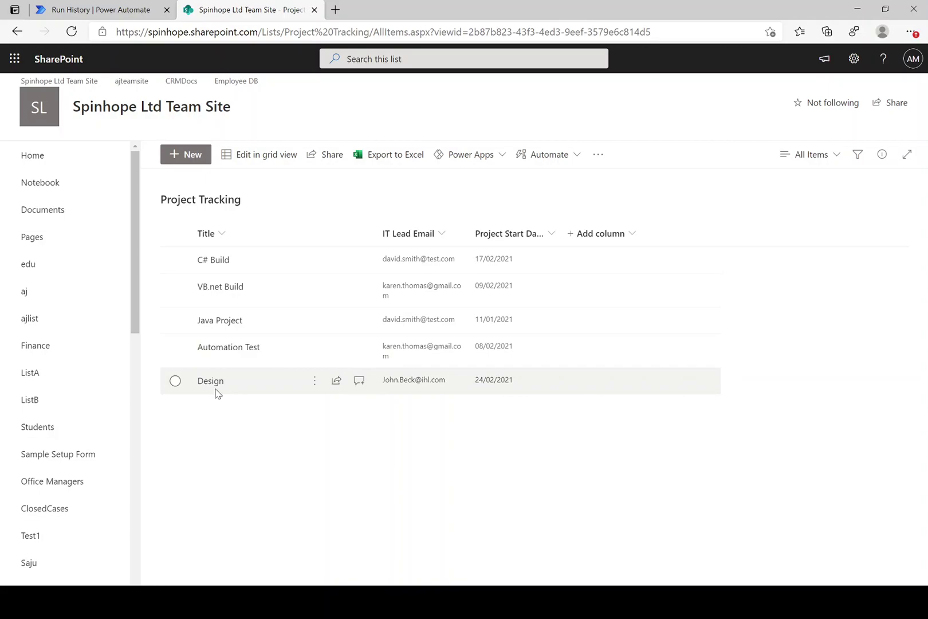
{"action": "left_click", "coordinate": [100, 9]}
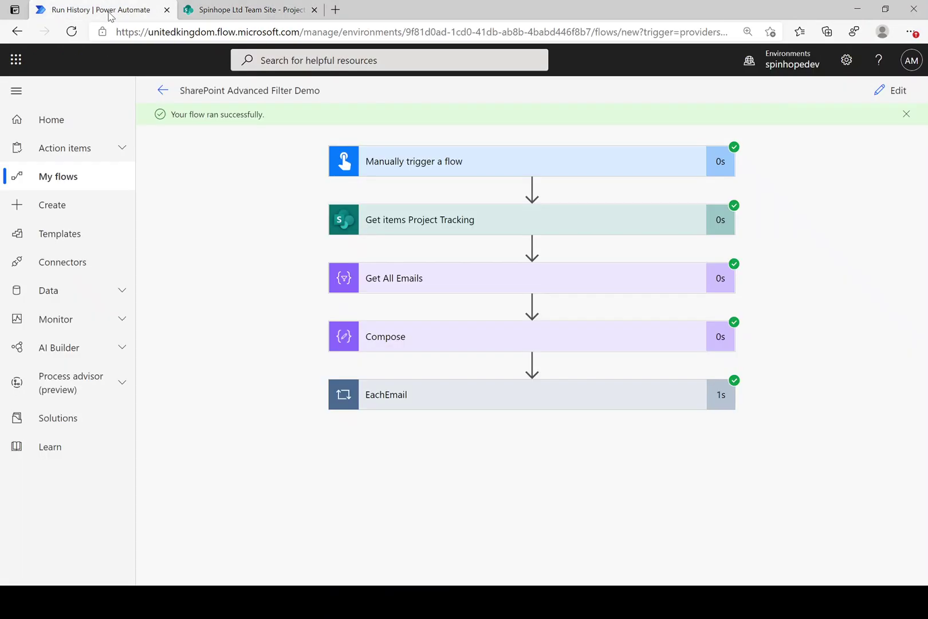
{"action": "left_click", "coordinate": [448, 400]}
{"action": "scroll", "coordinate": [438, 437], "scroll_direction": "down", "scroll_amount": 1}
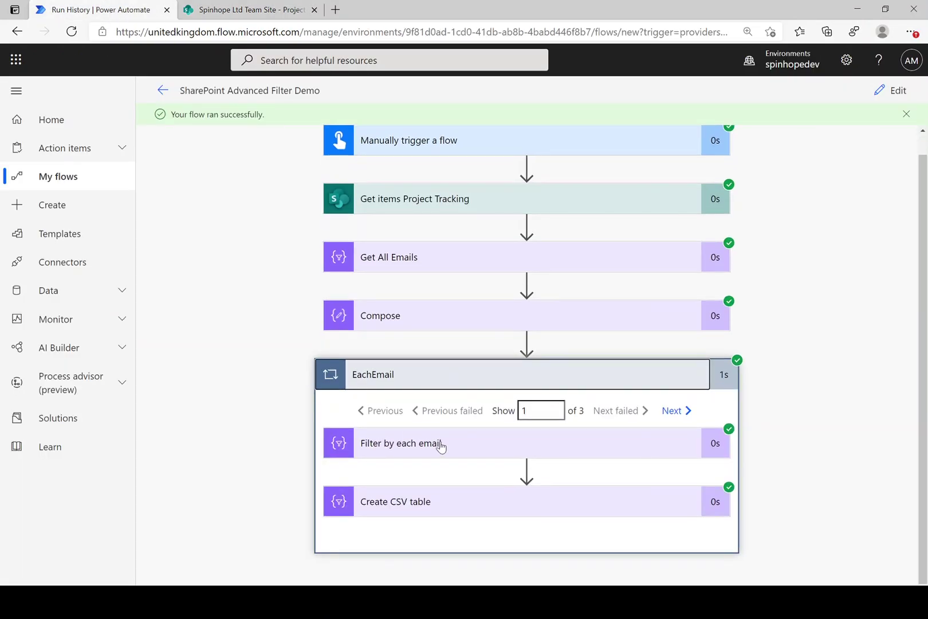
{"action": "left_click", "coordinate": [441, 444]}
{"action": "scroll", "coordinate": [286, 408], "scroll_direction": "down", "scroll_amount": 5}
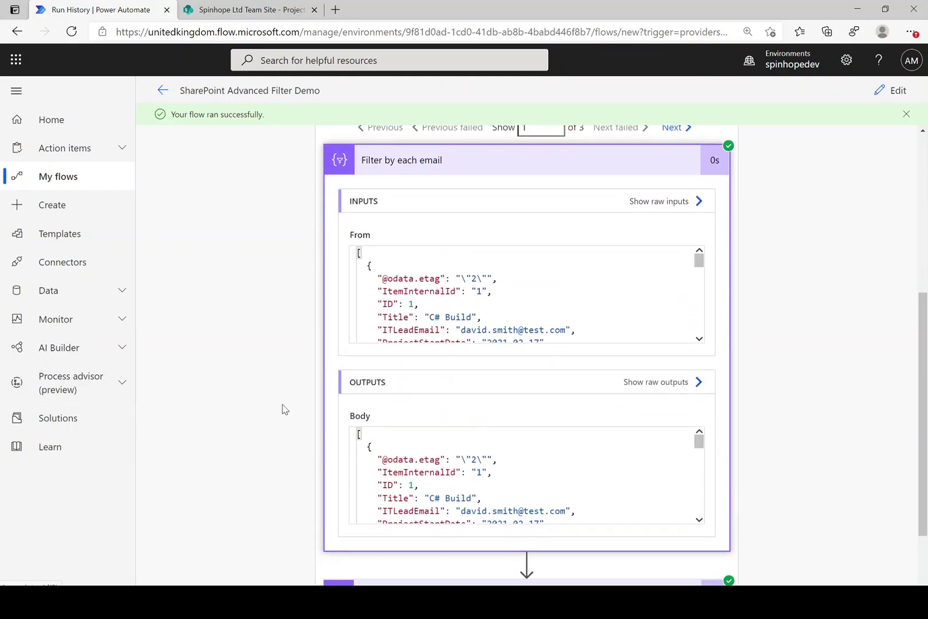
{"action": "left_click", "coordinate": [403, 160]}
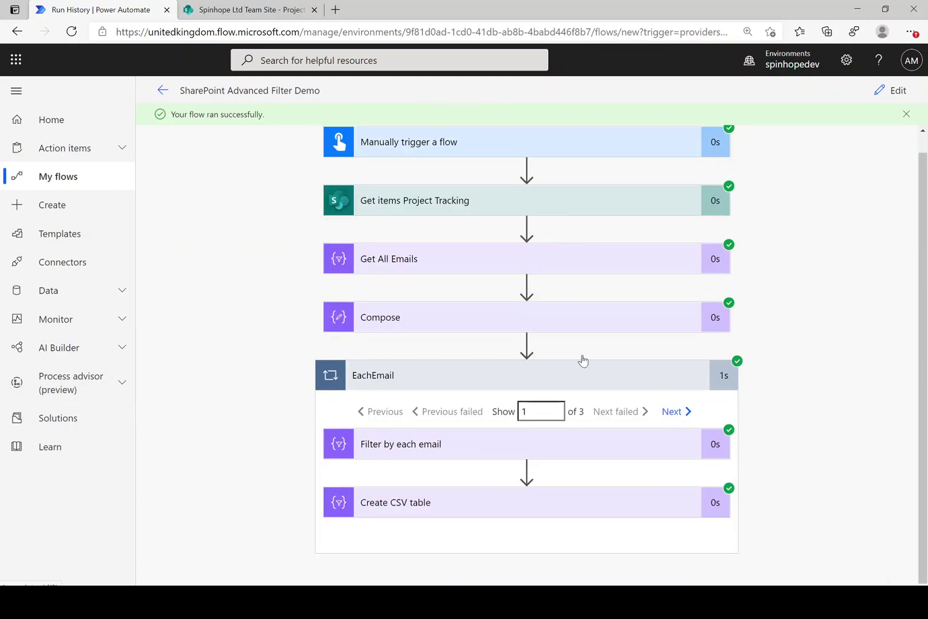
Examine the source records of Create CSV table in the first EachEmail iteration and compare their titles with the Project Tracking list
{"action": "left_click", "coordinate": [497, 504]}
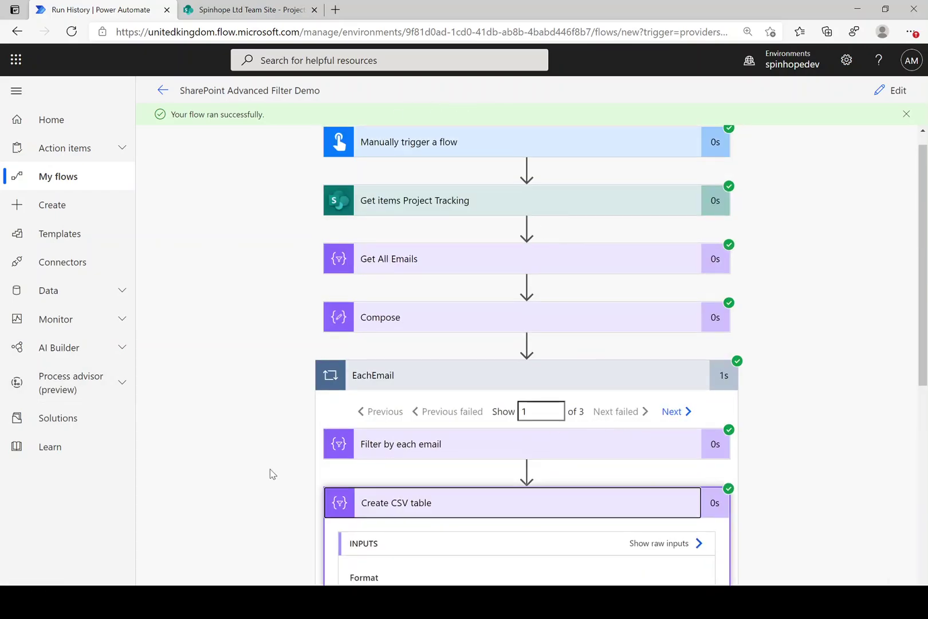
{"action": "scroll", "coordinate": [273, 473], "scroll_direction": "down", "scroll_amount": 4}
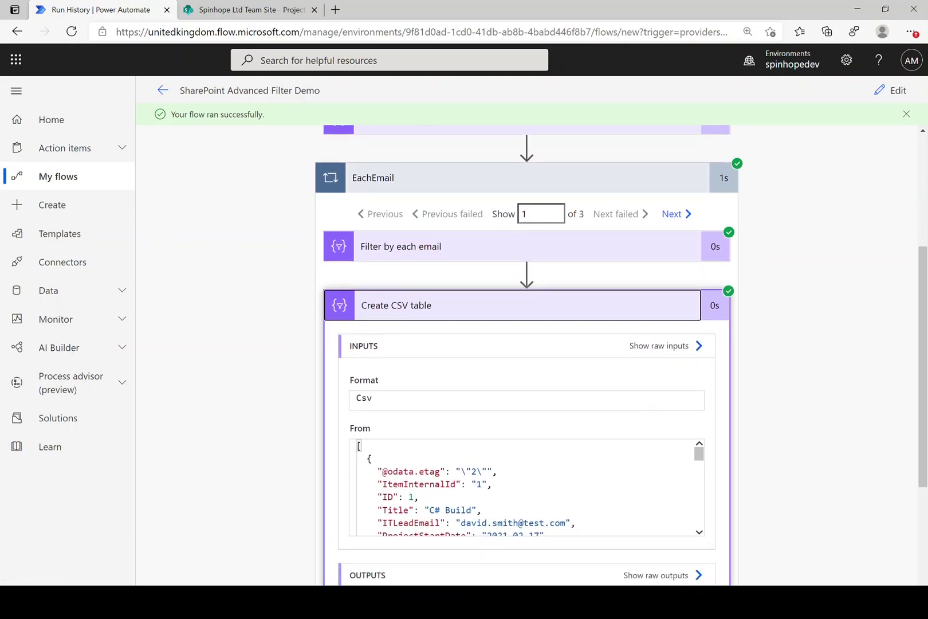
{"action": "left_click_drag", "start_coordinate": [425, 510], "coordinate": [555, 516]}
{"action": "key", "text": "Down"}
{"action": "key", "text": "Down"}
{"action": "key", "text": "Down"}
{"action": "key", "text": "Down"}
{"action": "key", "text": "Down"}
{"action": "key", "text": "Down"}
{"action": "key", "text": "Down"}
{"action": "key", "text": "Down"}
{"action": "key", "text": "Down"}
{"action": "key", "text": "Down"}
{"action": "key", "text": "Down"}
{"action": "key", "text": "Down"}
{"action": "key", "text": "Down"}
{"action": "key", "text": "Down"}
{"action": "key", "text": "Down"}
{"action": "key", "text": "Down"}
{"action": "key", "text": "Down"}
{"action": "key", "text": "Down"}
{"action": "key", "text": "Down"}
{"action": "key", "text": "Down"}
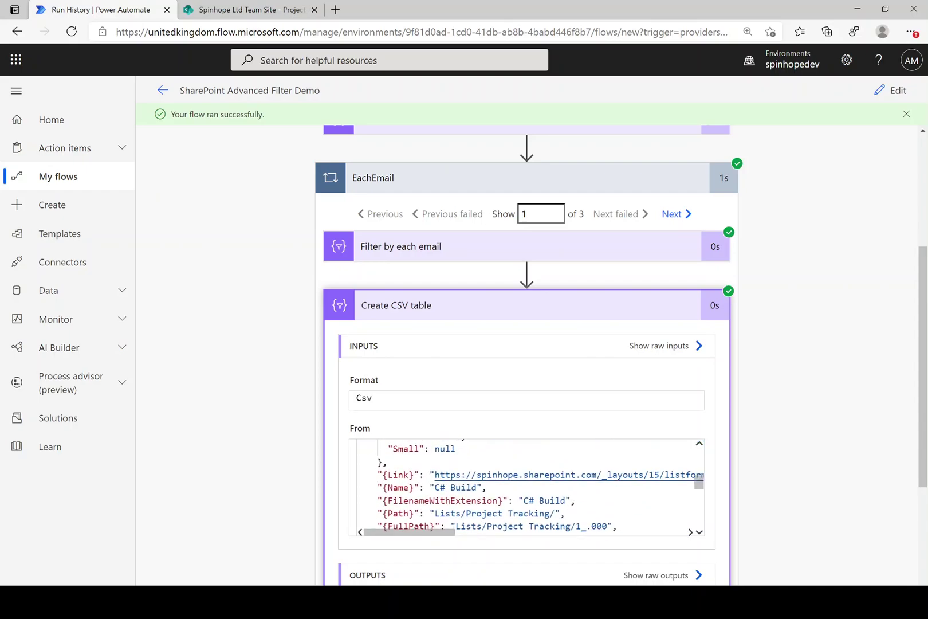
{"action": "key", "text": "Up"}
{"action": "key", "text": "Up"}
{"action": "key", "text": "Up"}
{"action": "key", "text": "Up"}
{"action": "key", "text": "Up"}
{"action": "key", "text": "Up"}
{"action": "key", "text": "Up"}
{"action": "key", "text": "Up"}
{"action": "key", "text": "Up"}
{"action": "key", "text": "Up"}
{"action": "key", "text": "Up"}
{"action": "key", "text": "Up"}
{"action": "key", "text": "Up"}
{"action": "key", "text": "Up"}
{"action": "key", "text": "Up"}
{"action": "key", "text": "Up"}
{"action": "key", "text": "Up"}
{"action": "key", "text": "Up"}
{"action": "key", "text": "Up"}
{"action": "key", "text": "Up"}
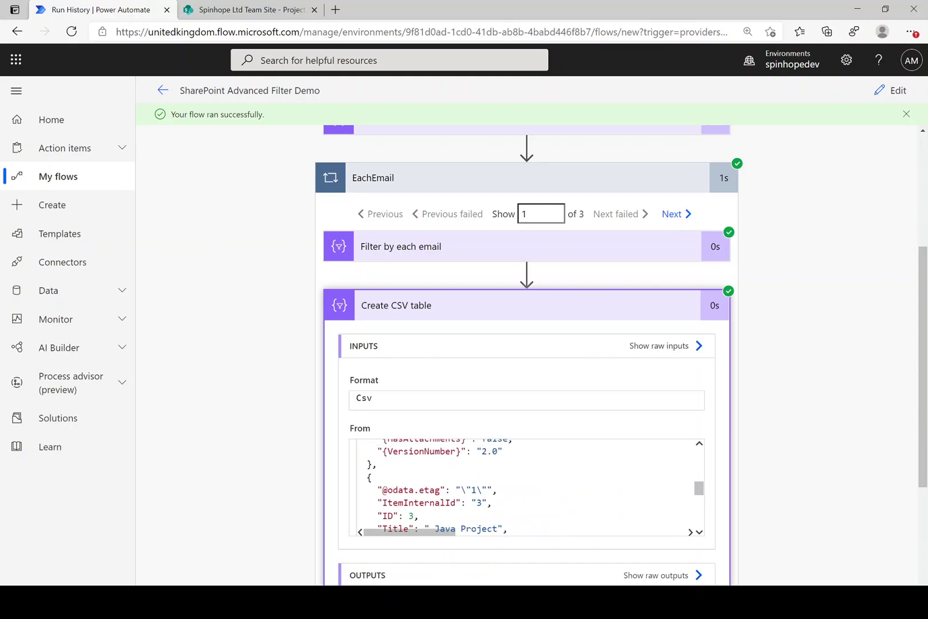
{"action": "left_click_drag", "start_coordinate": [435, 477], "coordinate": [508, 477]}
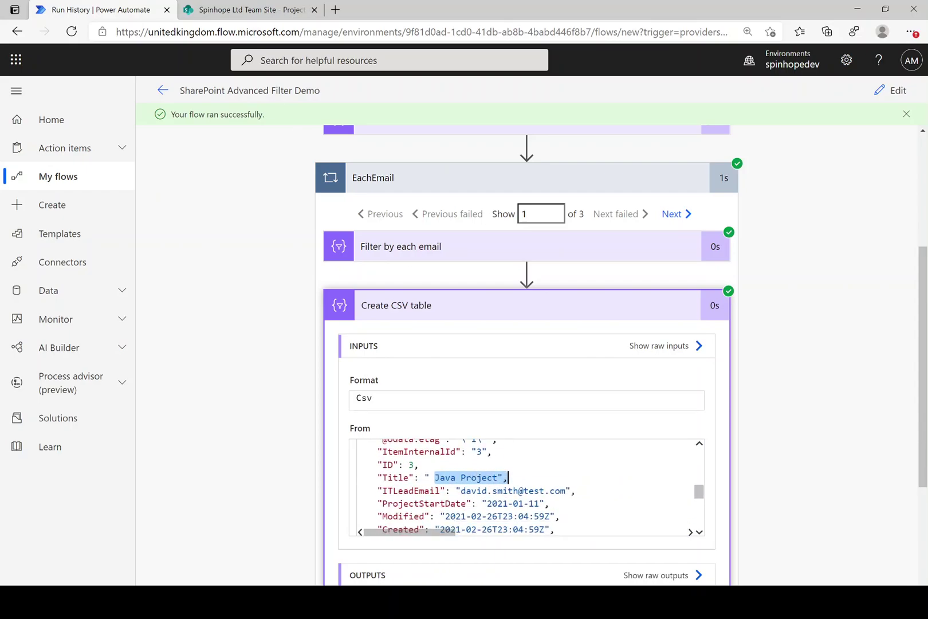
{"action": "left_click", "coordinate": [231, 13]}
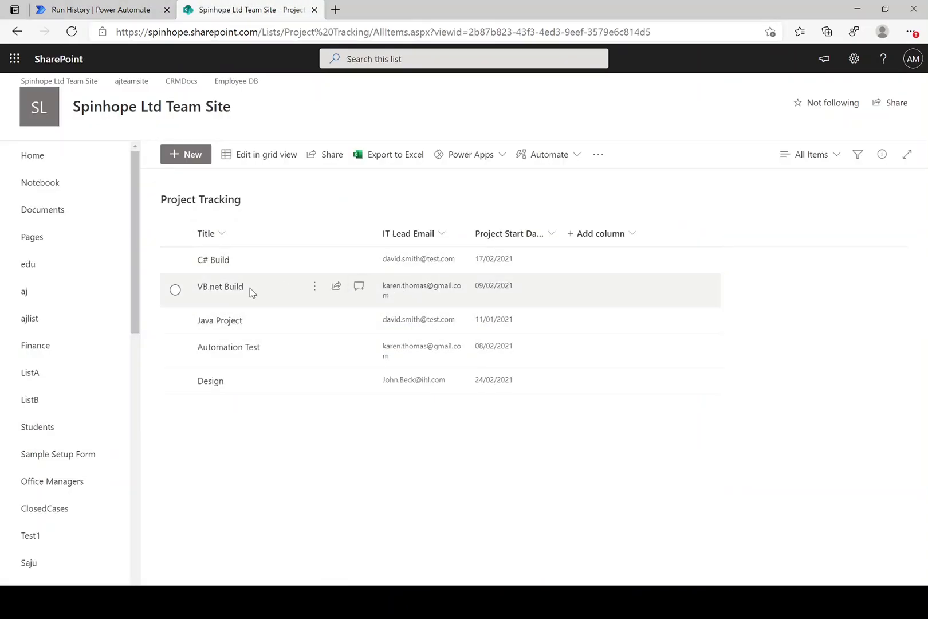
{"action": "left_click", "coordinate": [100, 10]}
Show the second EachEmail iteration and examine the source records passed to its Create CSV table action
{"action": "scroll", "coordinate": [466, 391], "scroll_direction": "up", "scroll_amount": 5}
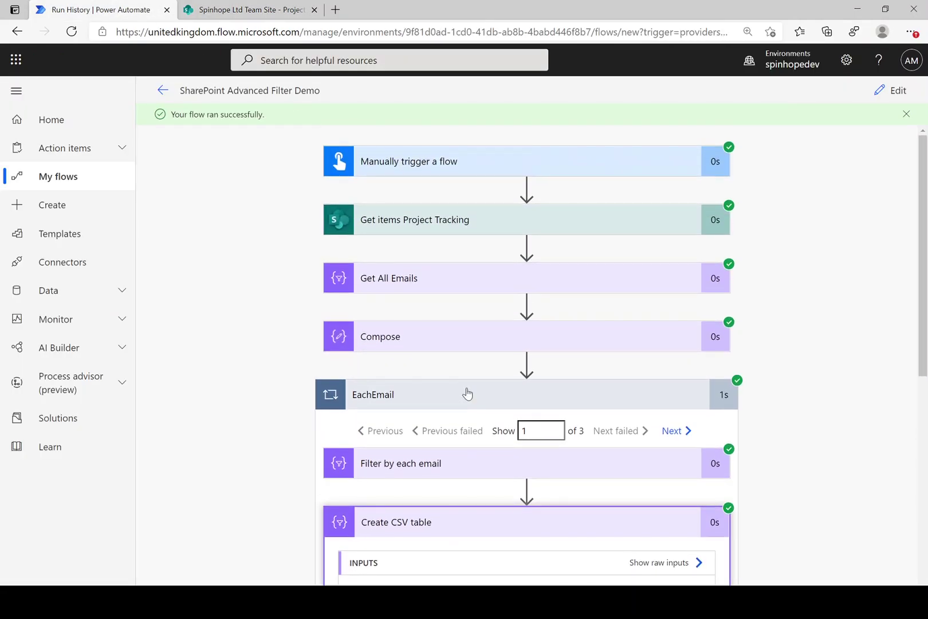
{"action": "left_click", "coordinate": [689, 431]}
{"action": "scroll", "coordinate": [840, 437], "scroll_direction": "down", "scroll_amount": 5}
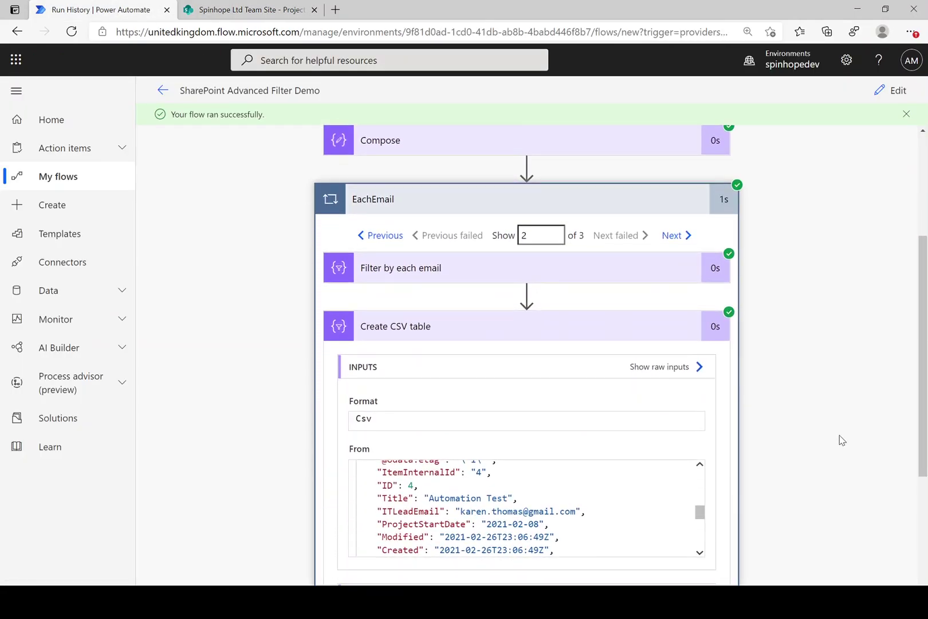
{"action": "left_click_drag", "start_coordinate": [445, 382], "coordinate": [521, 383]}
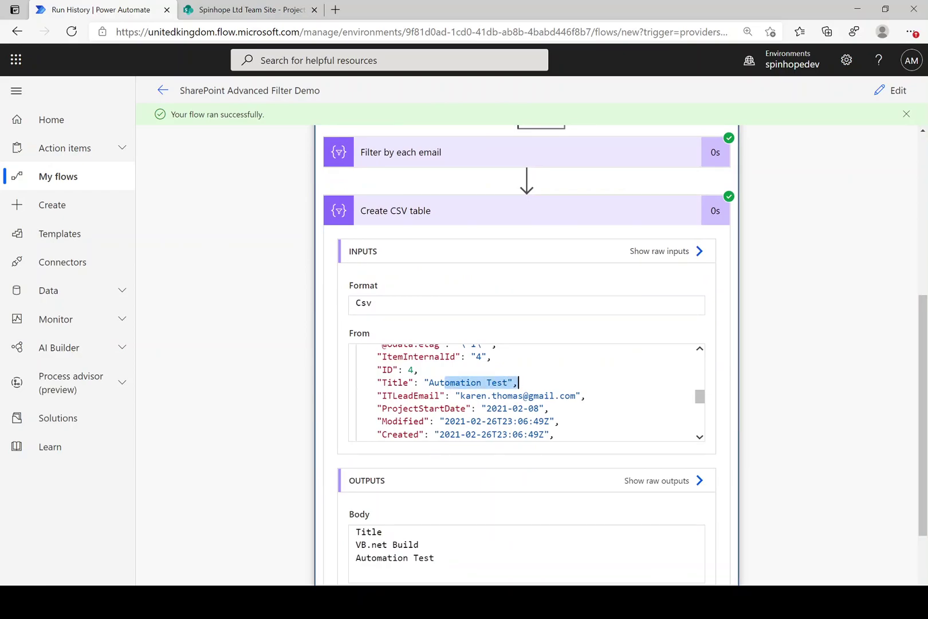
{"action": "scroll", "coordinate": [519, 436], "scroll_direction": "up", "scroll_amount": 1}
{"action": "scroll", "coordinate": [519, 436], "scroll_direction": "up", "scroll_amount": 15}
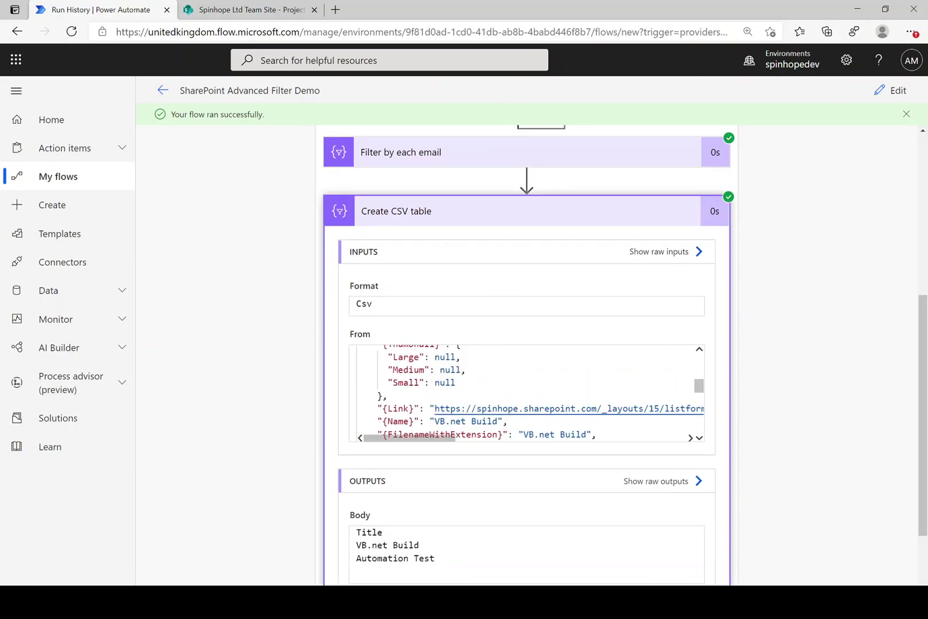
Review the Create CSV table output body for the second and third EachEmail iterations
{"action": "scroll", "coordinate": [556, 392], "scroll_direction": "down", "scroll_amount": 3}
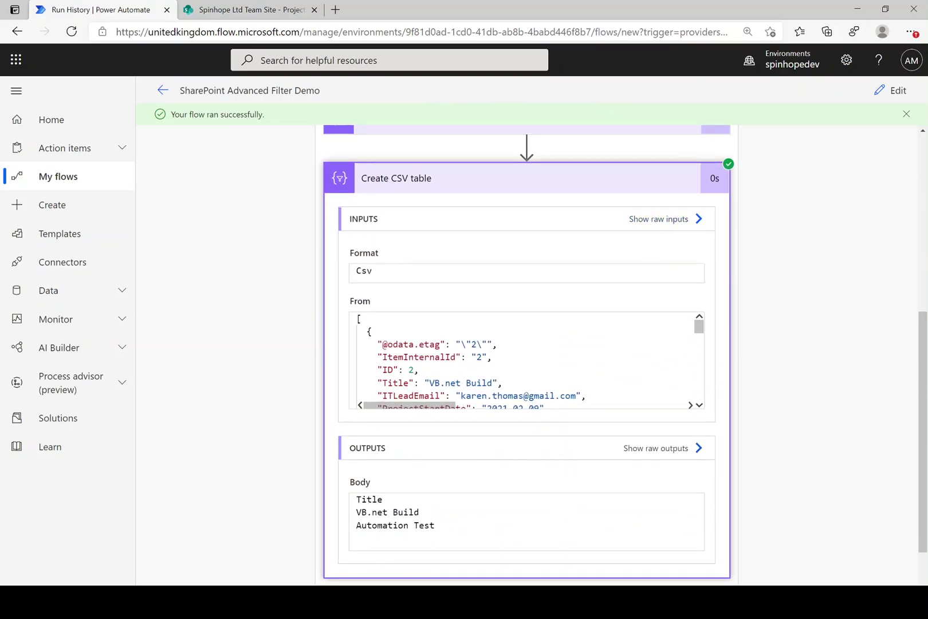
{"action": "left_click_drag", "start_coordinate": [362, 499], "coordinate": [382, 499]}
{"action": "left_click", "coordinate": [409, 511]}
{"action": "left_click_drag", "start_coordinate": [419, 511], "coordinate": [335, 516]}
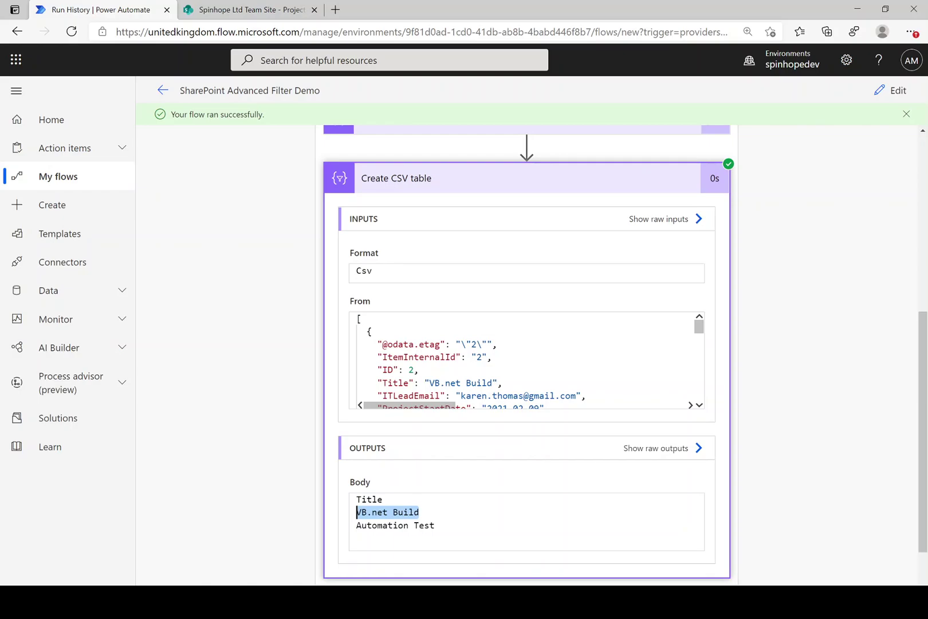
{"action": "left_click_drag", "start_coordinate": [435, 525], "coordinate": [321, 525]}
{"action": "scroll", "coordinate": [799, 333], "scroll_direction": "up", "scroll_amount": 3}
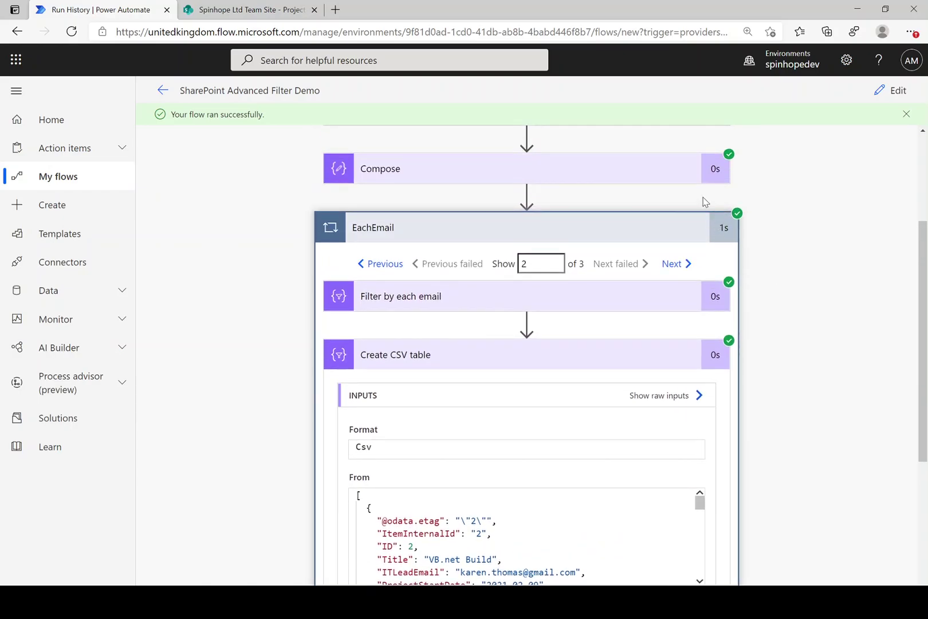
{"action": "left_click", "coordinate": [672, 264]}
{"action": "scroll", "coordinate": [738, 331], "scroll_direction": "down", "scroll_amount": 4}
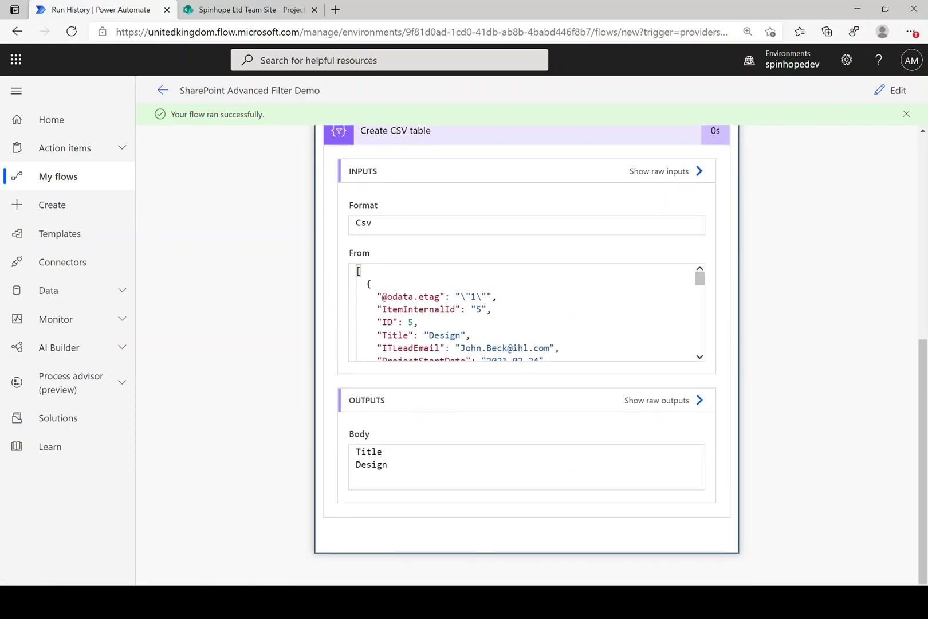
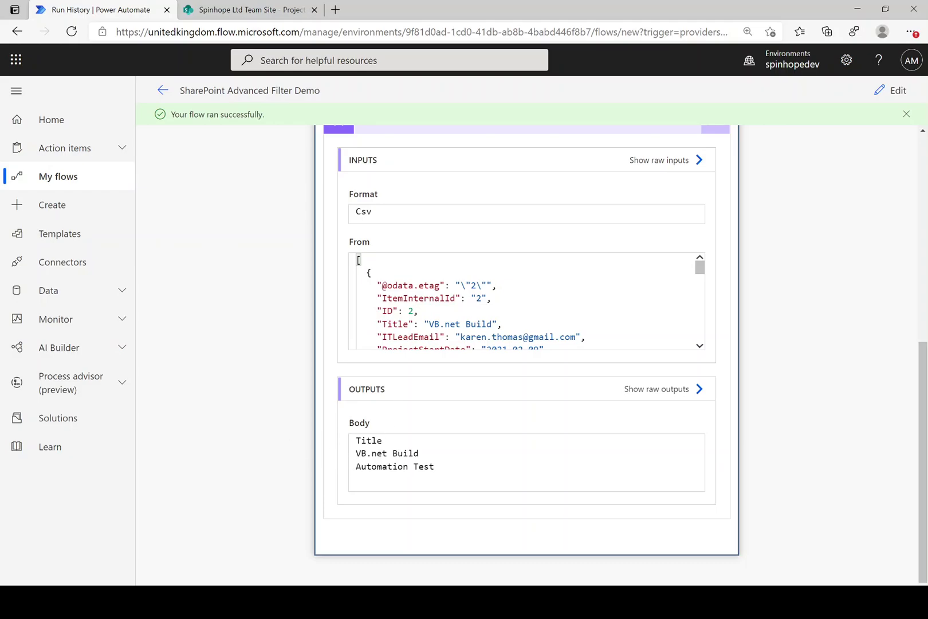
Reopen the flow for editing and review the Get items Project Tracking and Get All Emails actions
{"action": "left_click", "coordinate": [882, 93]}
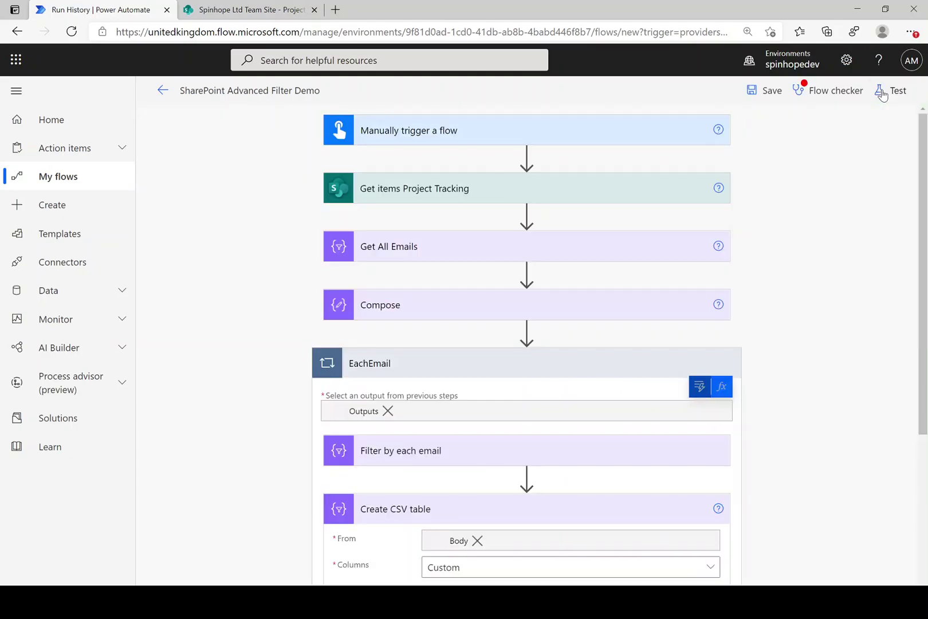
{"action": "left_click", "coordinate": [439, 192]}
{"action": "left_click", "coordinate": [440, 191]}
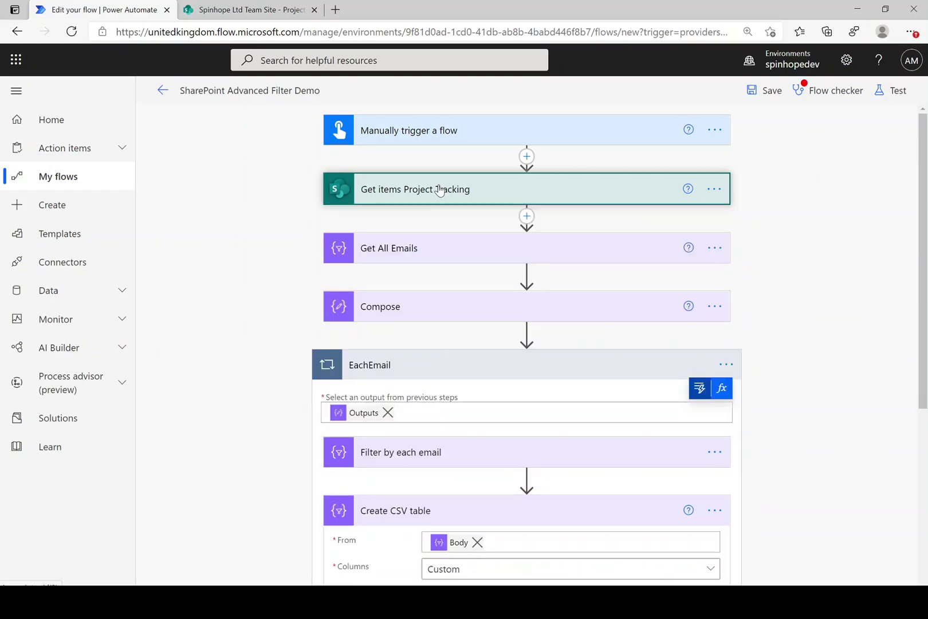
{"action": "left_click", "coordinate": [416, 247]}
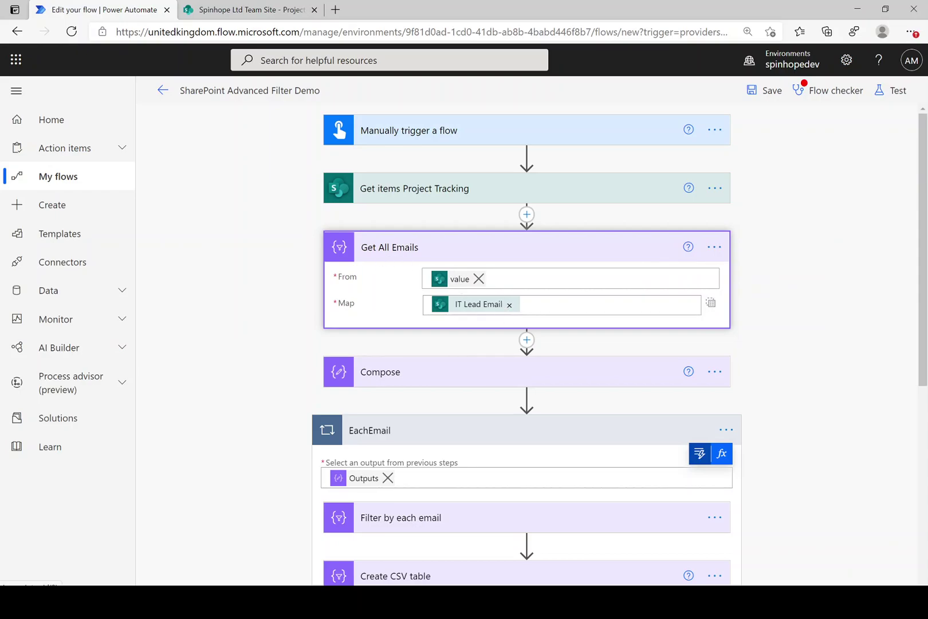
Inspect the union expression in the Compose action's inputs, leaving it unedited
{"action": "left_click", "coordinate": [461, 379]}
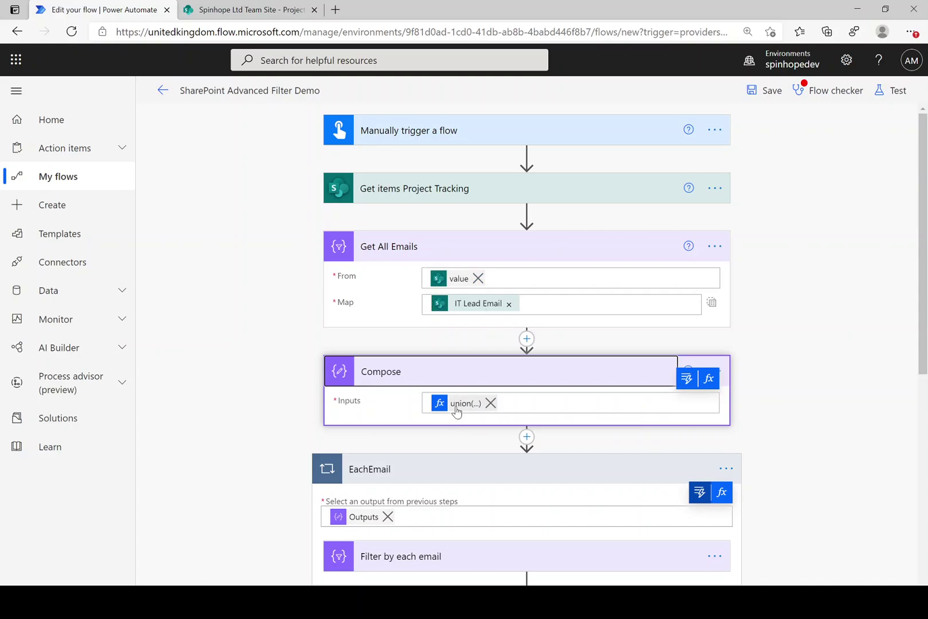
{"action": "left_click", "coordinate": [461, 404]}
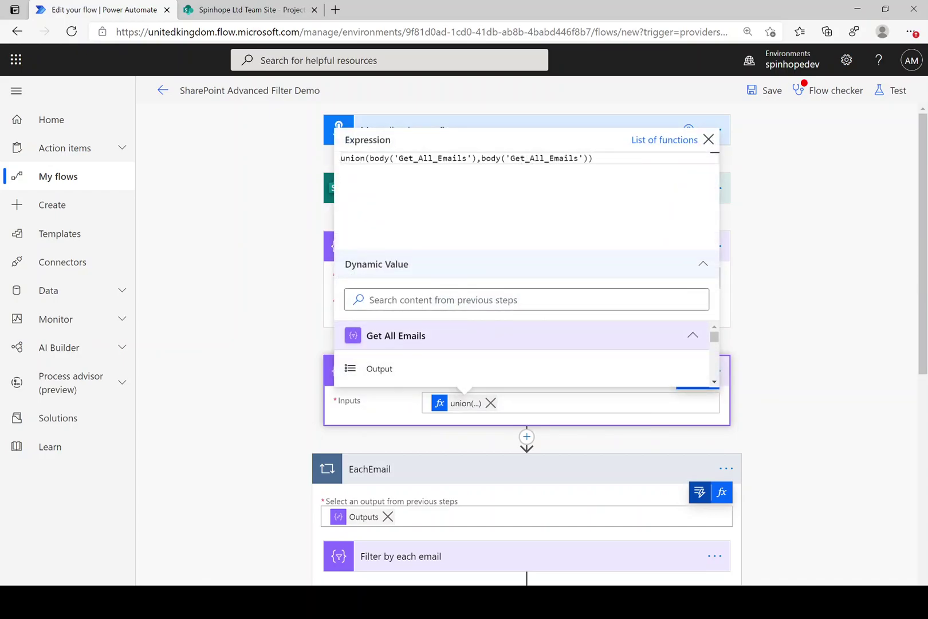
{"action": "left_click_drag", "start_coordinate": [370, 158], "coordinate": [590, 158]}
{"action": "left_click", "coordinate": [904, 287]}
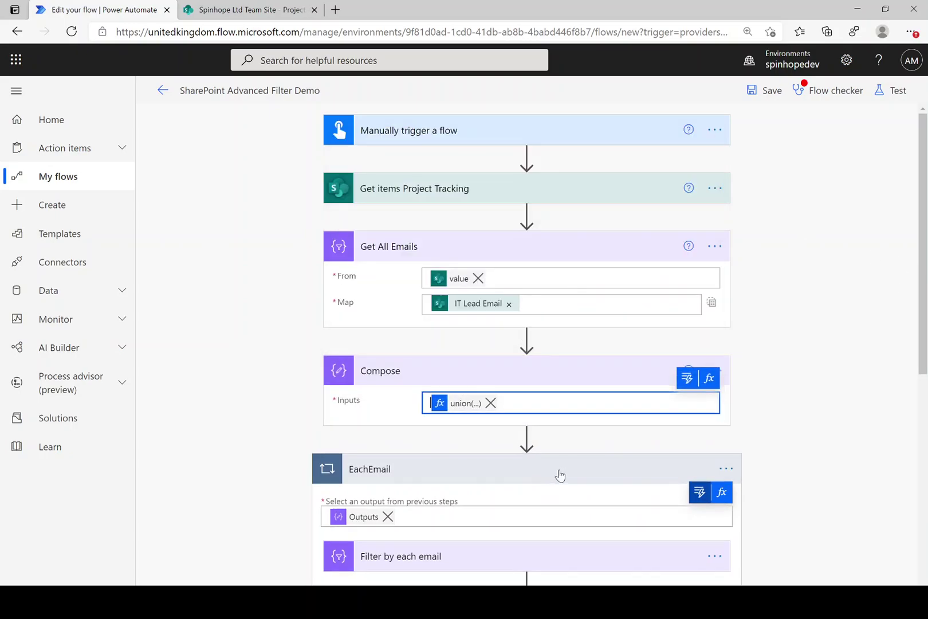
Review the Filter by each email condition and the expression that IT Lead Email is compared with
{"action": "scroll", "coordinate": [275, 437], "scroll_direction": "down", "scroll_amount": 3}
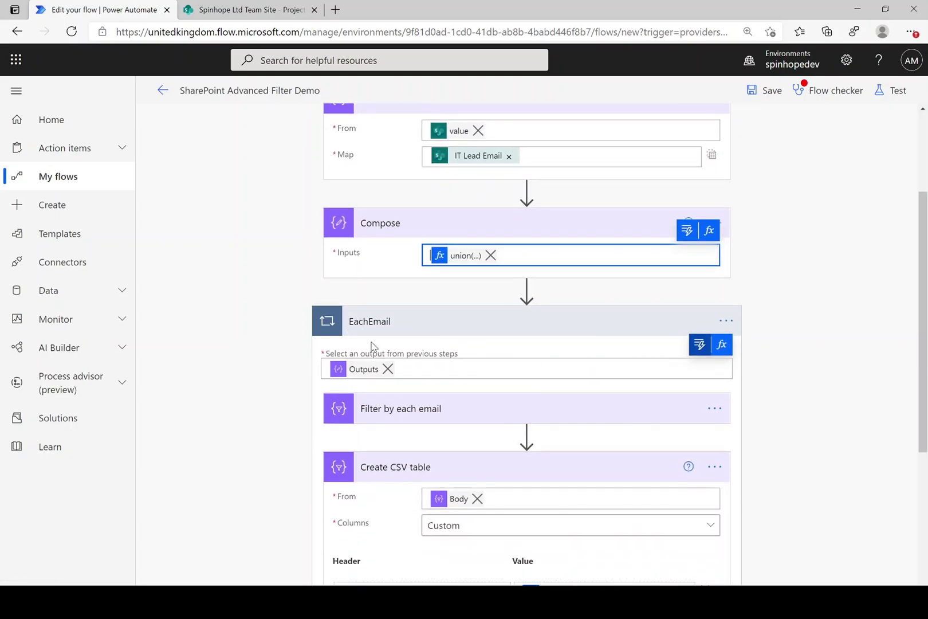
{"action": "left_click", "coordinate": [415, 419]}
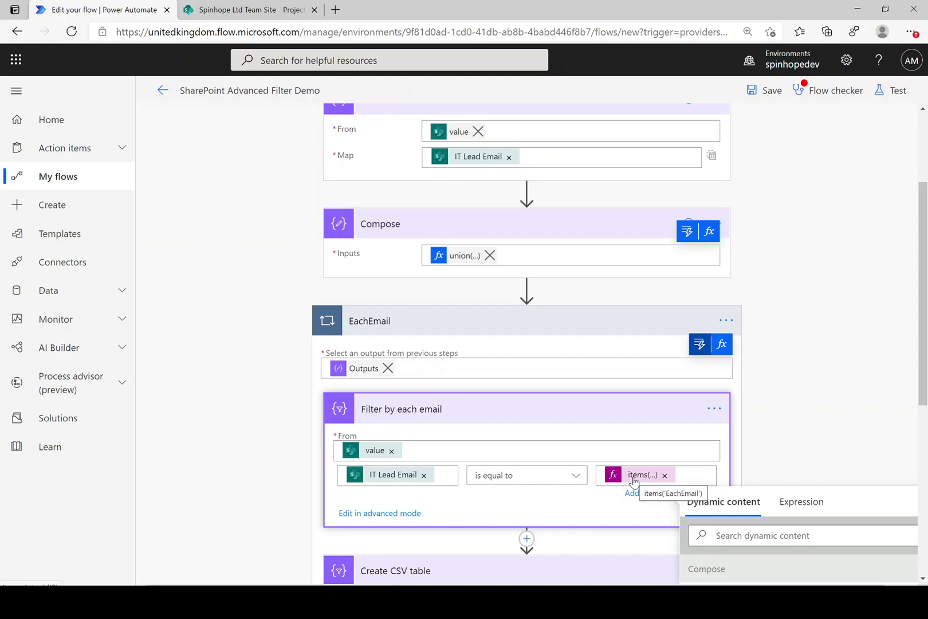
{"action": "left_click", "coordinate": [634, 477]}
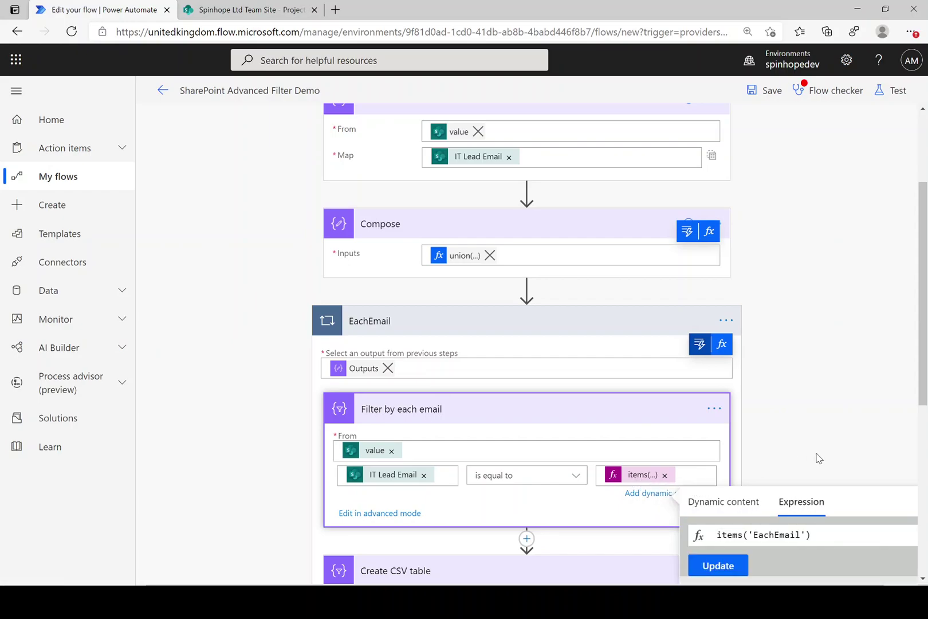
{"action": "scroll", "coordinate": [828, 459], "scroll_direction": "down", "scroll_amount": 2}
{"action": "scroll", "coordinate": [827, 459], "scroll_direction": "down", "scroll_amount": 1}
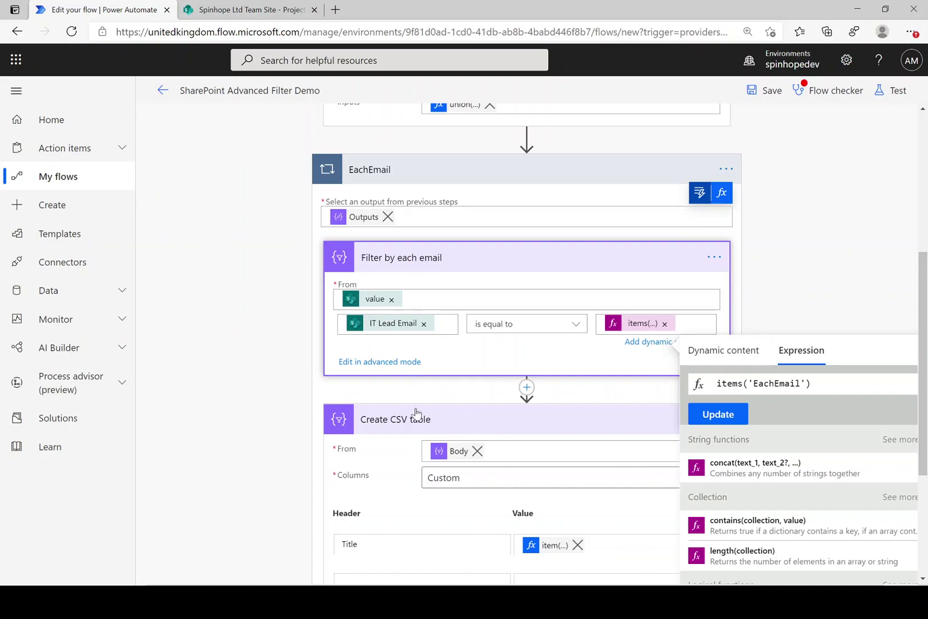
{"action": "left_click", "coordinate": [255, 399]}
Inspect the value expression of the Title column in Create CSV table, leaving it unedited
{"action": "scroll", "coordinate": [487, 410], "scroll_direction": "down", "scroll_amount": 2}
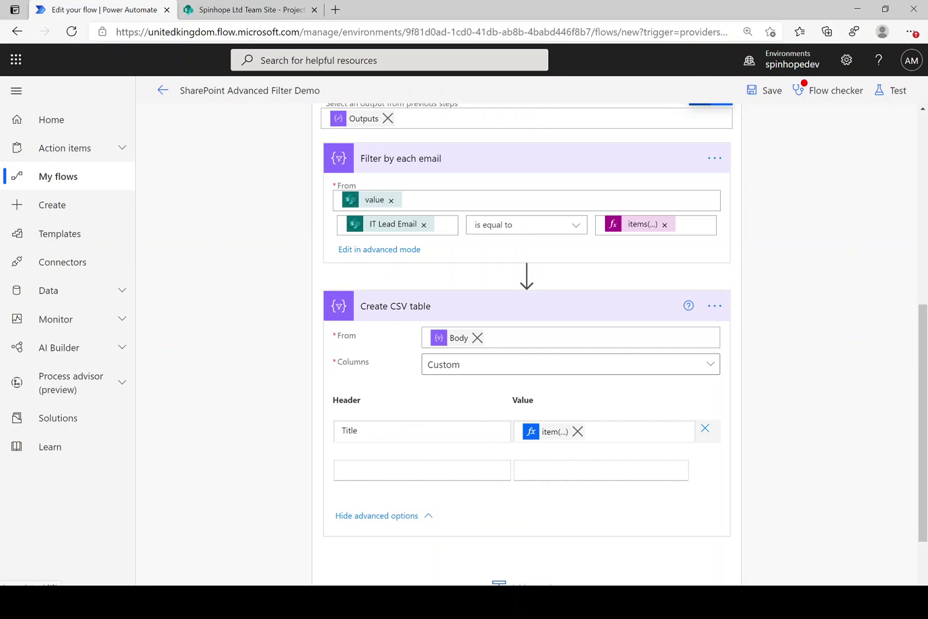
{"action": "left_click", "coordinate": [549, 433]}
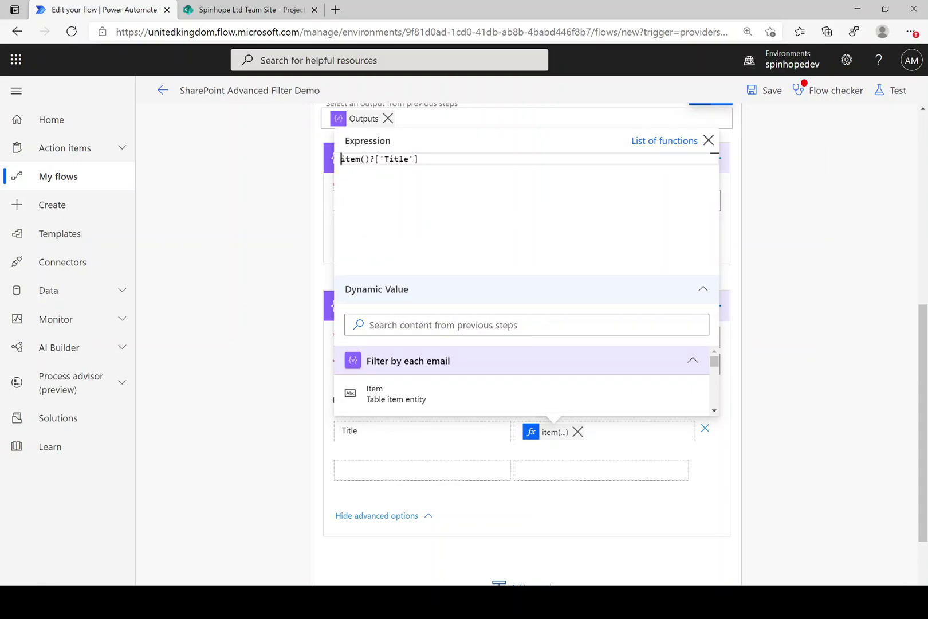
{"action": "double_click", "coordinate": [400, 159]}
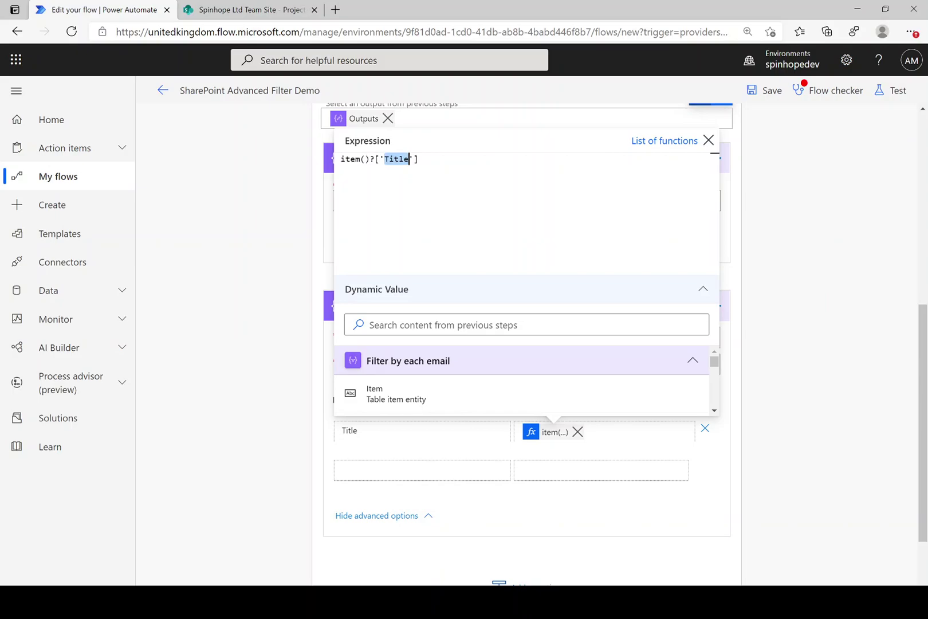
{"action": "left_click", "coordinate": [803, 309]}
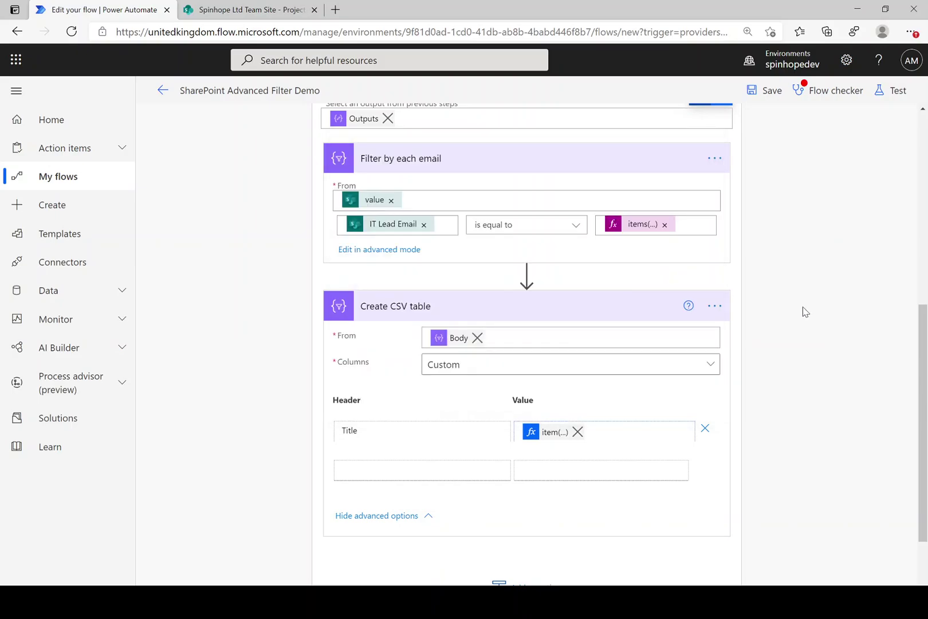